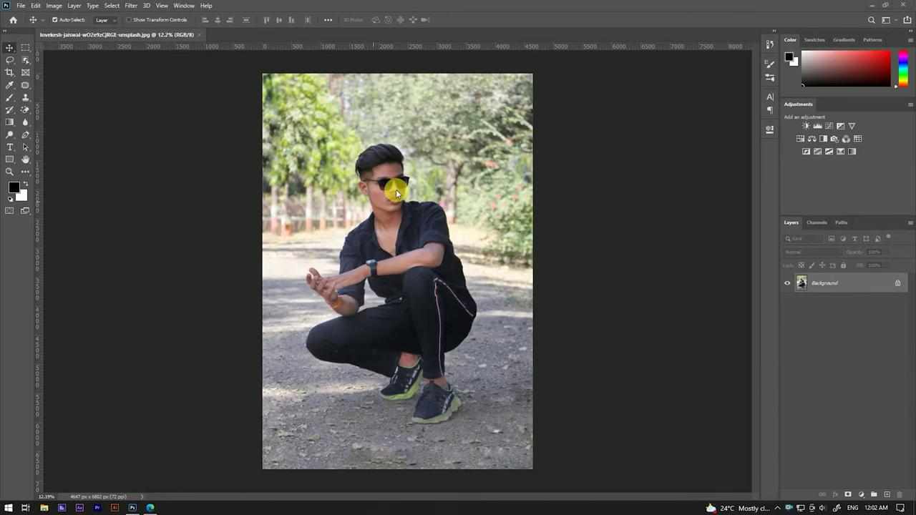
# Step: Duplicate the portrait's Background layer into a new 'Background copy' layer
pyautogui.scroll(2, 396, 192)
pyautogui.scroll(2, 395, 186)
pyautogui.scroll(-2, 395, 185)
pyautogui.scroll(-1, 379, 179)
pyautogui.scroll(3, 372, 173)
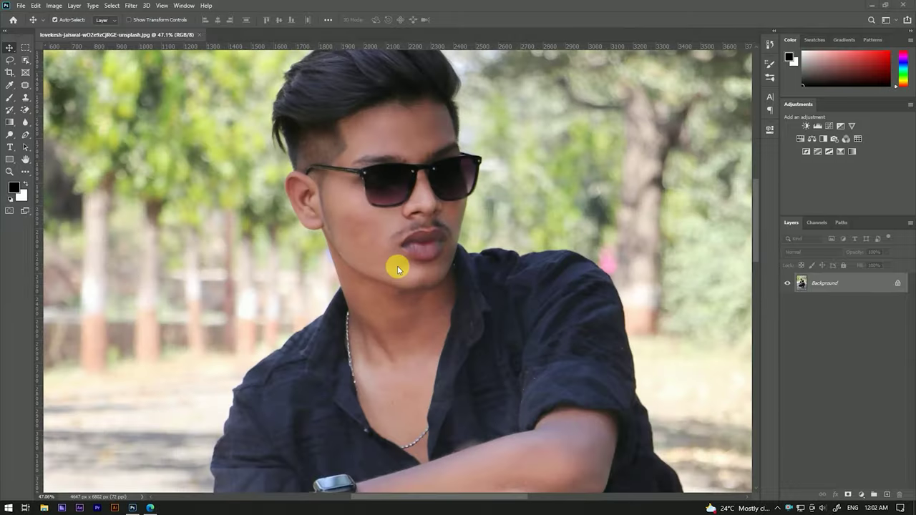
pyautogui.scroll(-2, 398, 213)
pyautogui.scroll(-2, 395, 204)
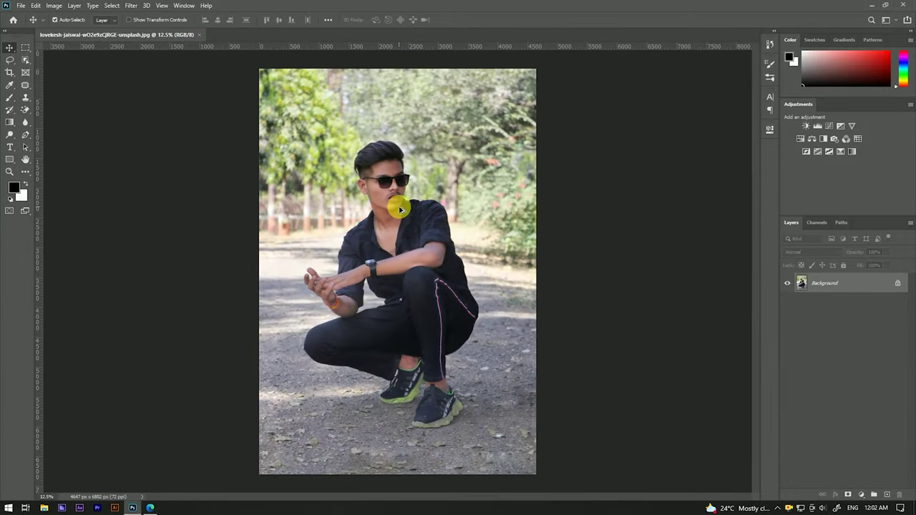
pyautogui.moveTo(875, 283); pyautogui.dragTo(873, 494)
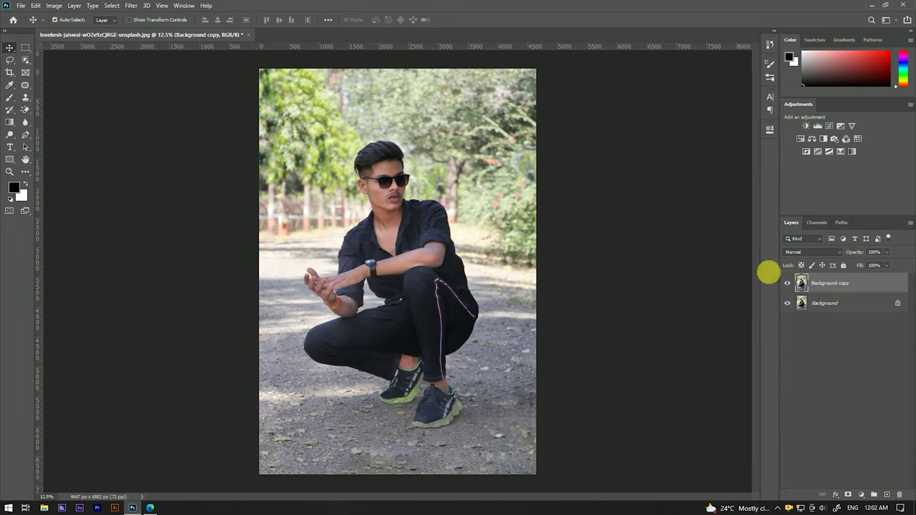
pyautogui.scroll(1, 644, 269)
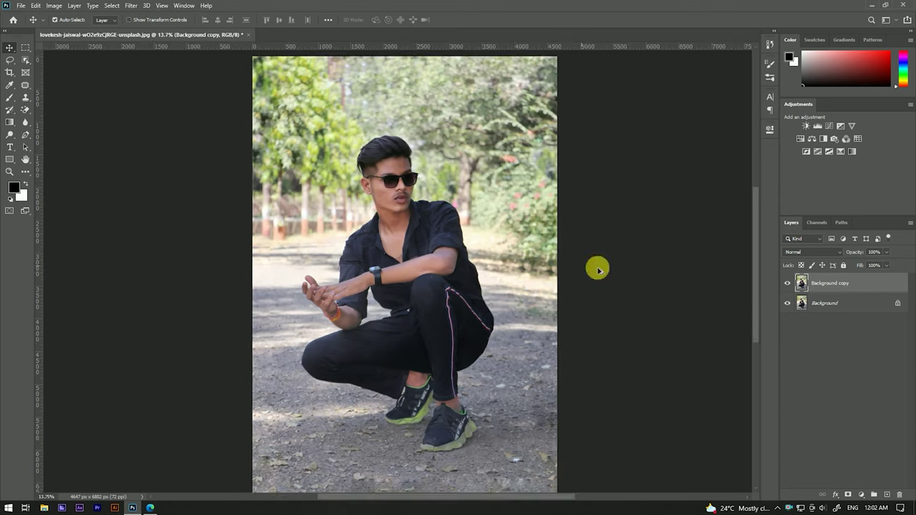
pyautogui.click(131, 5)
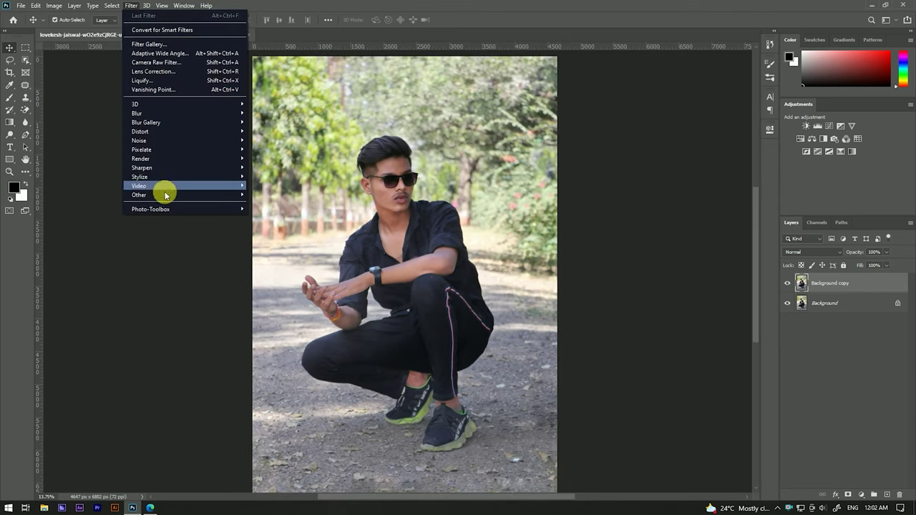
# Step: Retouch the Background copy with SkinFiner's Skin Tone-Contrast preset and return to Photoshop
pyautogui.click(266, 208)
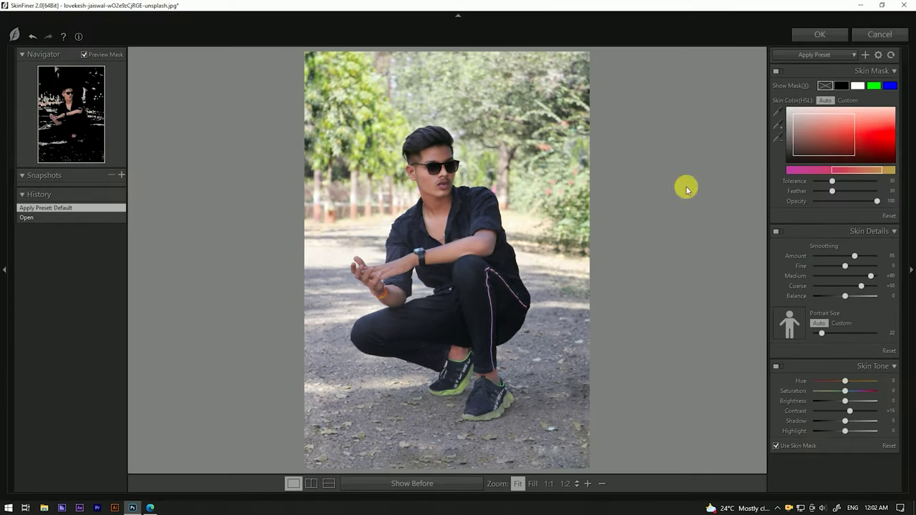
pyautogui.click(812, 56)
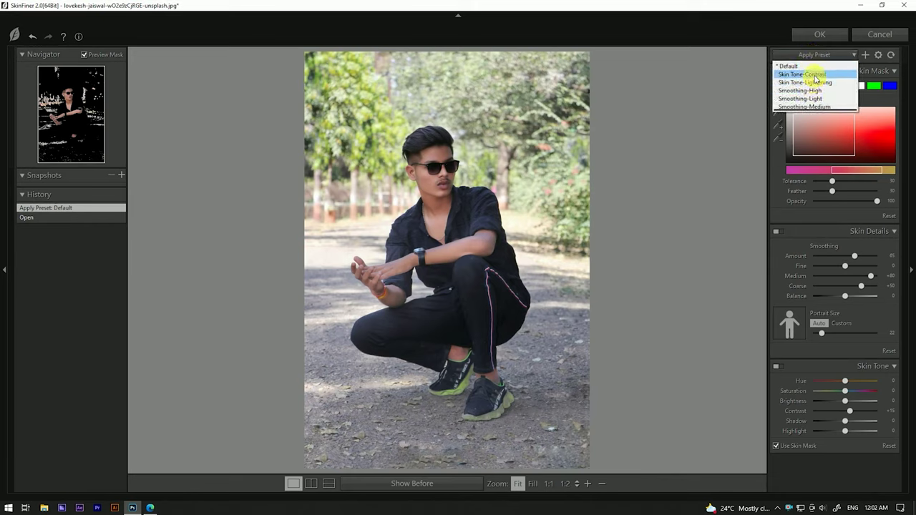
pyautogui.click(814, 75)
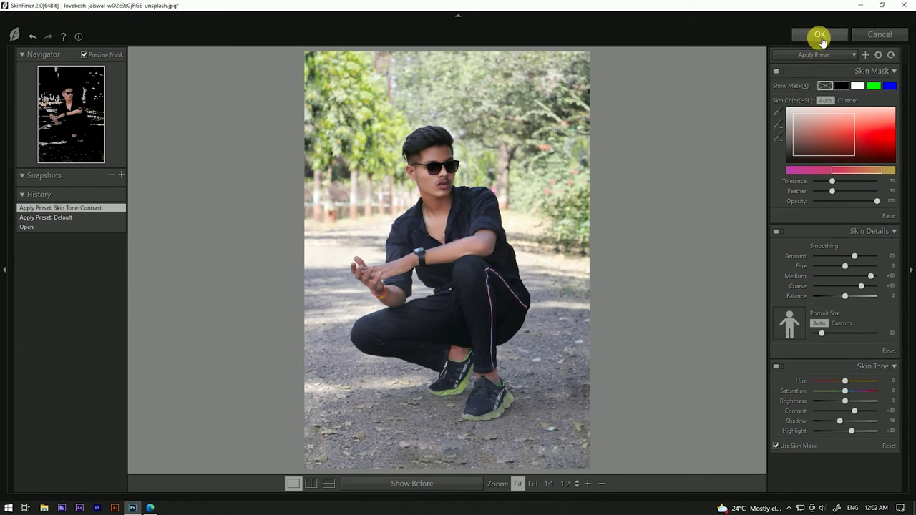
pyautogui.click(821, 36)
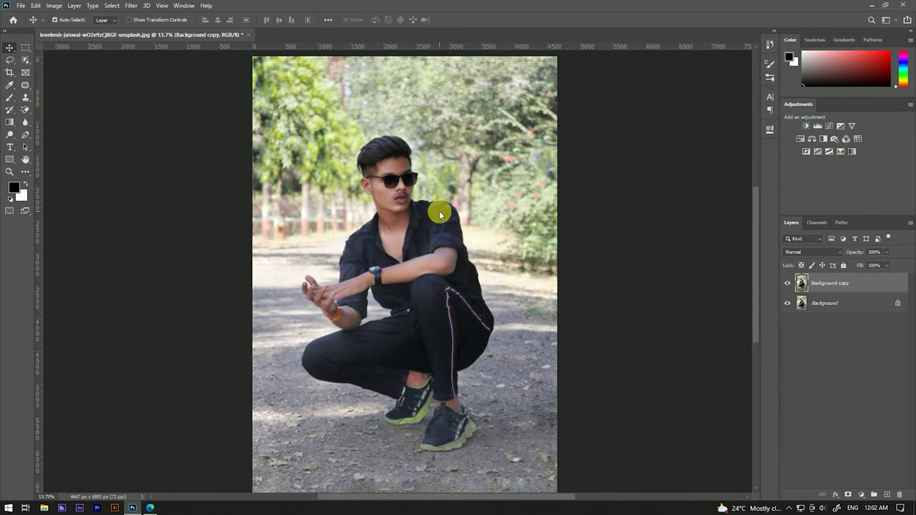
# Step: Apply a 1.5-pixel High Pass to Background copy and blend it in Overlay
pyautogui.scroll(5, 394, 190)
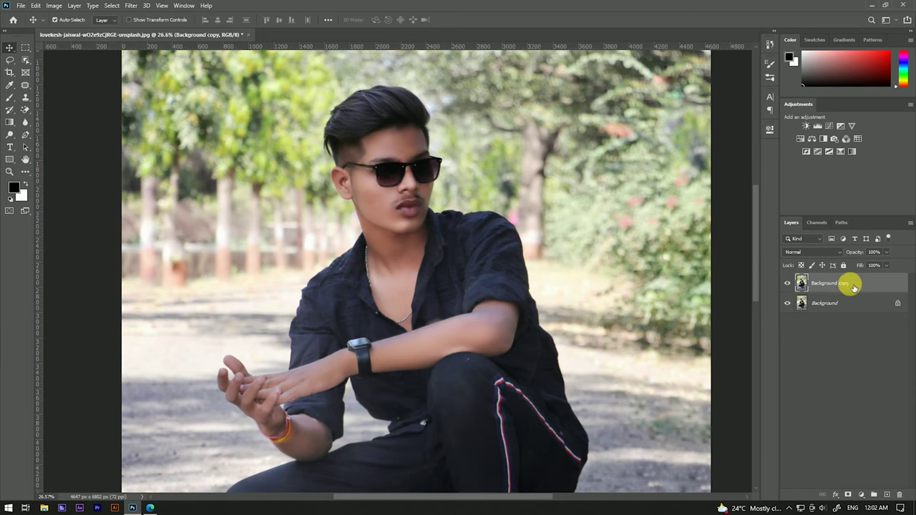
pyautogui.click(129, 7)
pyautogui.click(265, 204)
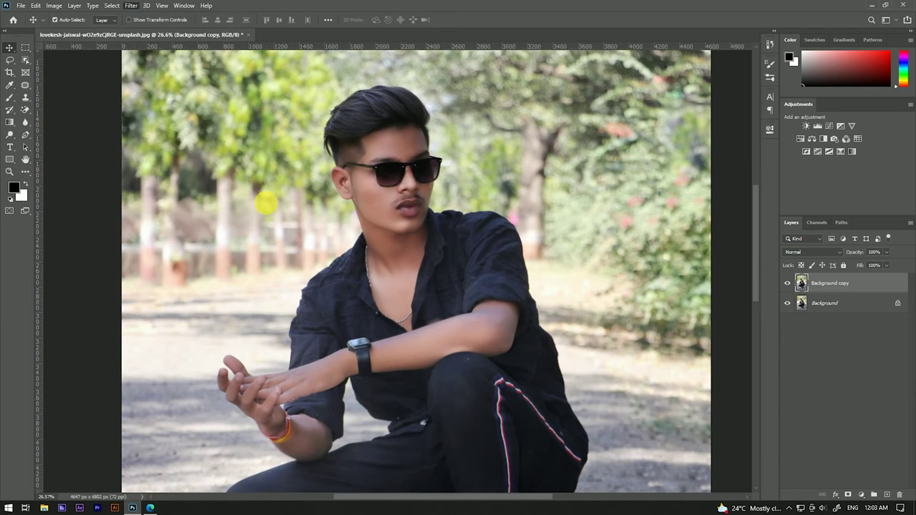
pyautogui.moveTo(424, 253); pyautogui.dragTo(397, 253)
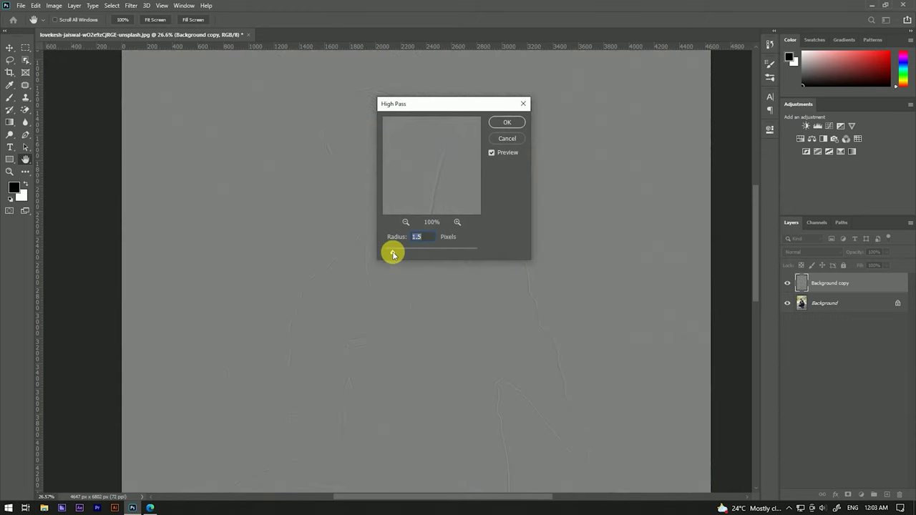
pyautogui.click(503, 121)
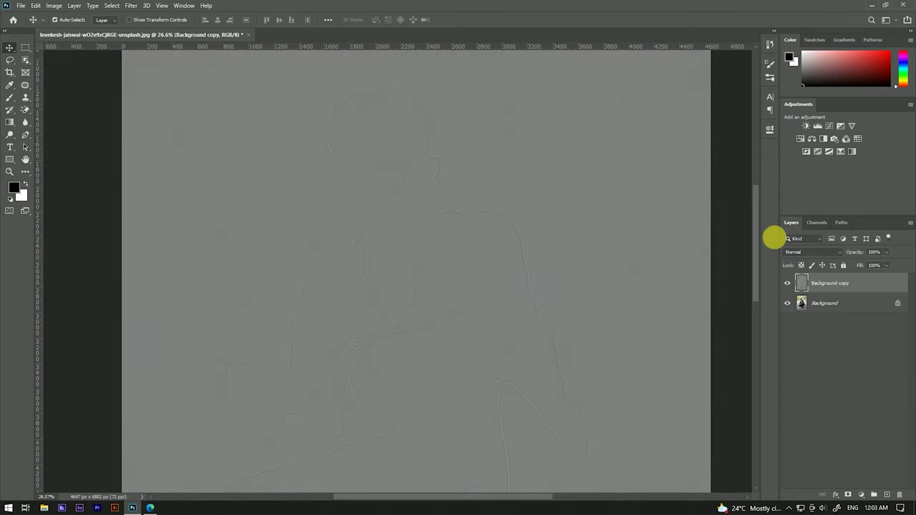
pyautogui.click(812, 252)
pyautogui.click(800, 368)
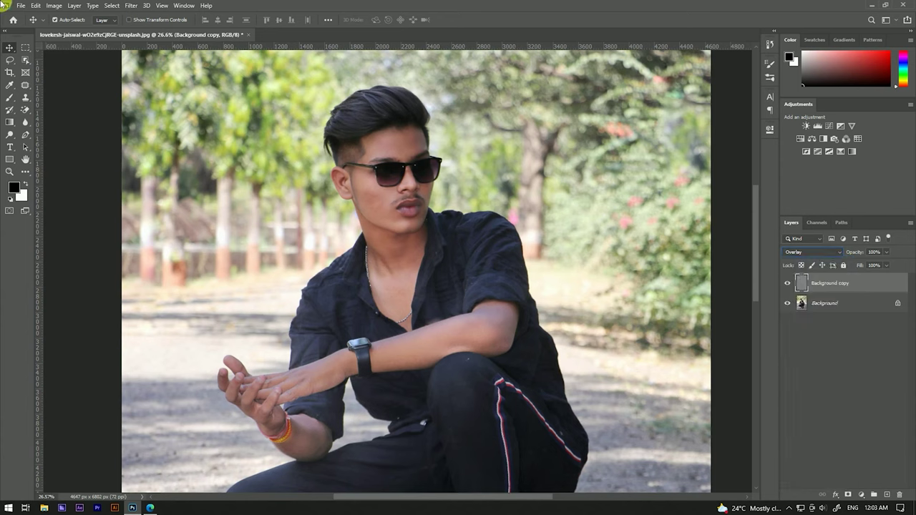
# Step: Duplicate the Background layer into a new layer named Color
pyautogui.scroll(4, 359, 152)
pyautogui.scroll(1, 372, 165)
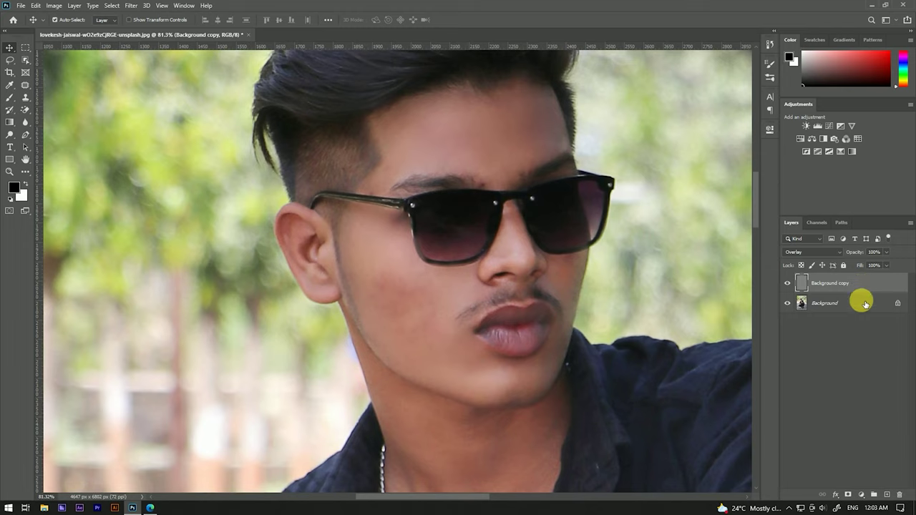
pyautogui.click(864, 304)
pyautogui.hotkey('ctrl', 'j')
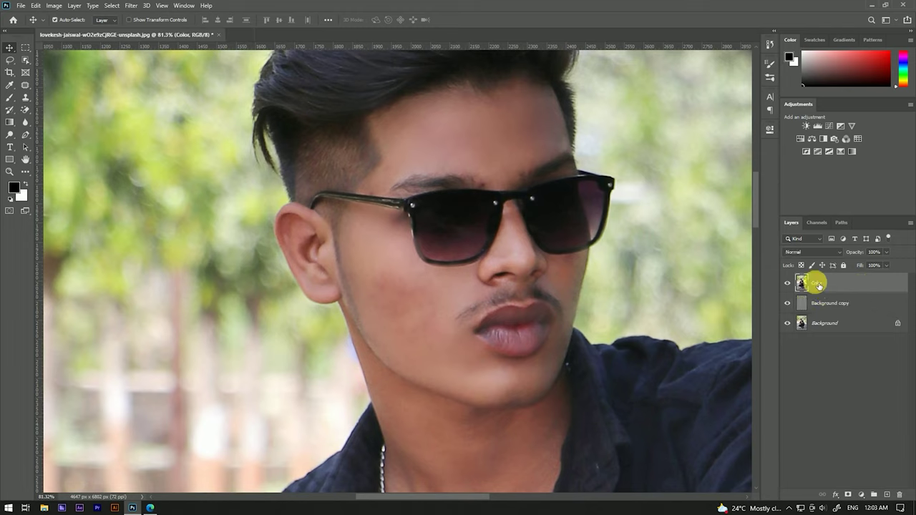
# Step: Apply a 3.0-pixel High Pass to the Color layer and blend it in Vivid Light
pyautogui.scroll(-1, 501, 256)
pyautogui.scroll(-2, 429, 358)
pyautogui.scroll(2, 589, 272)
pyautogui.scroll(1, 421, 189)
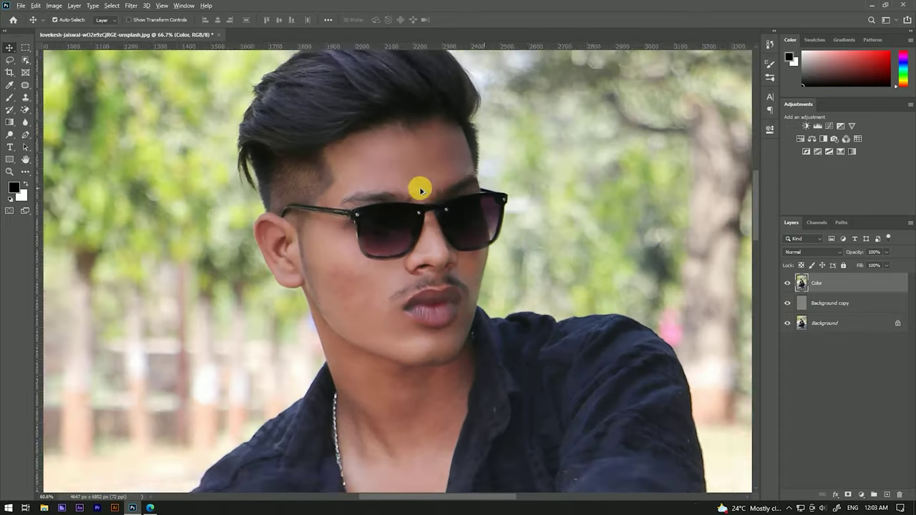
pyautogui.scroll(-3, 421, 190)
pyautogui.scroll(-1, 422, 206)
pyautogui.scroll(3, 415, 209)
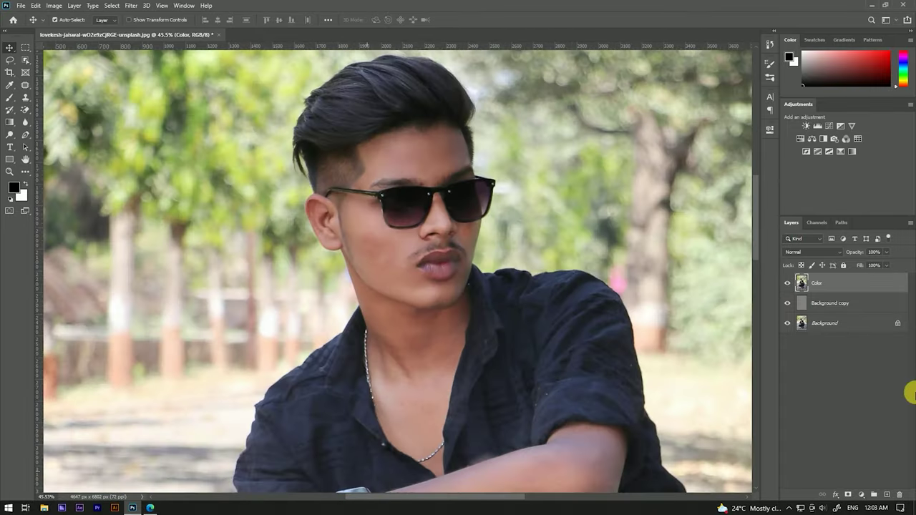
pyautogui.scroll(2, 429, 179)
pyautogui.scroll(1, 403, 164)
pyautogui.scroll(2, 319, 245)
pyautogui.scroll(-1, 369, 222)
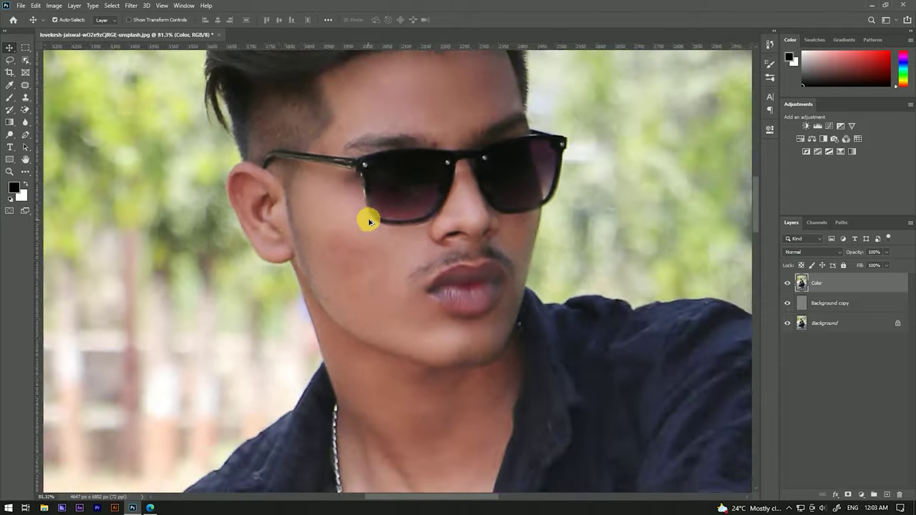
pyautogui.scroll(-3, 368, 222)
pyautogui.scroll(2, 342, 223)
pyautogui.scroll(1, 382, 207)
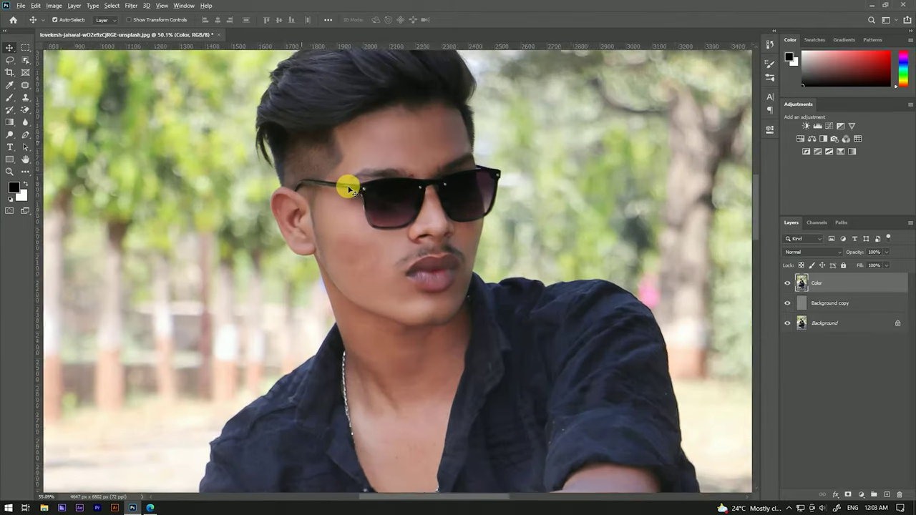
pyautogui.scroll(2, 348, 186)
pyautogui.click(140, 13)
pyautogui.moveTo(138, 195)
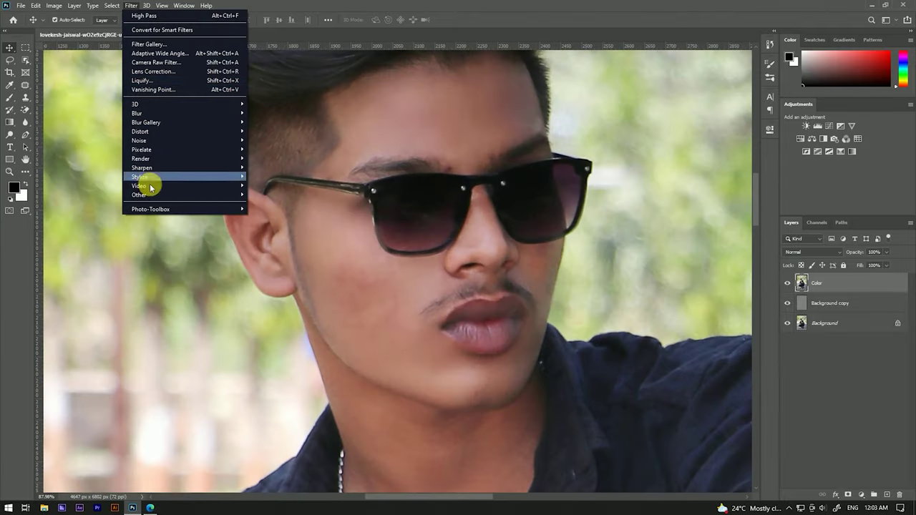
pyautogui.click(270, 201)
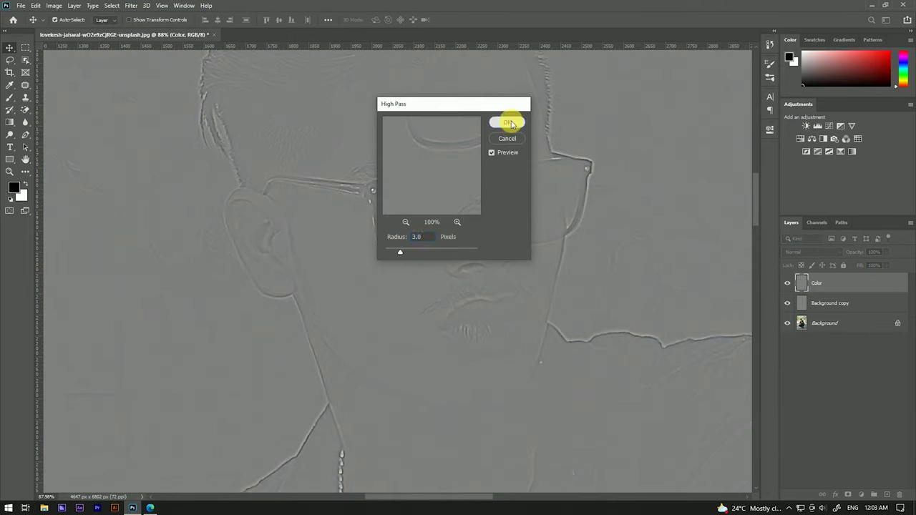
pyautogui.click(507, 122)
pyautogui.click(809, 252)
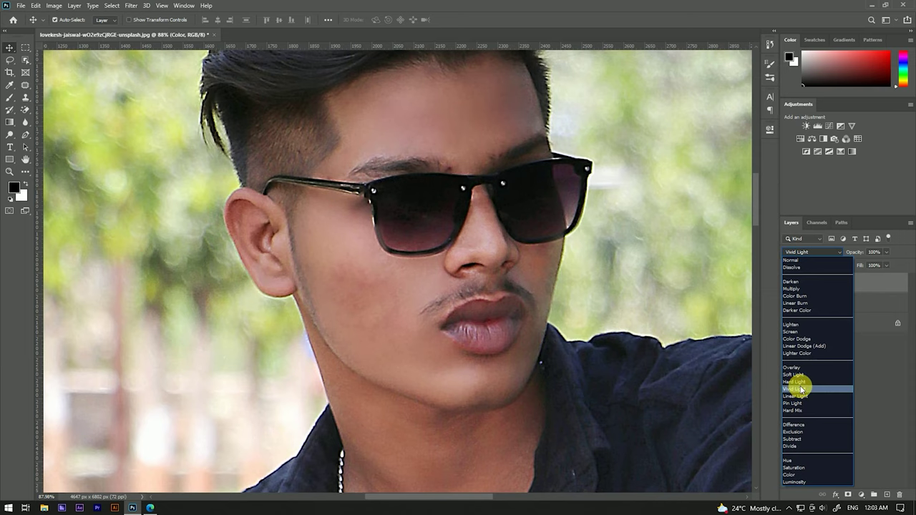
pyautogui.click(800, 388)
# Step: Gaussian-blur the Color layer, then add a layer mask filled to hide it
pyautogui.click(131, 5)
pyautogui.moveTo(136, 113)
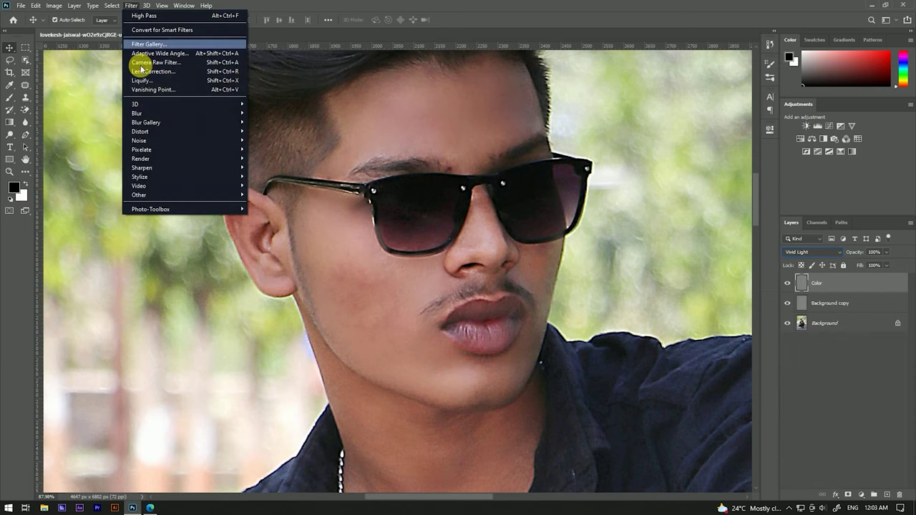
pyautogui.click(272, 149)
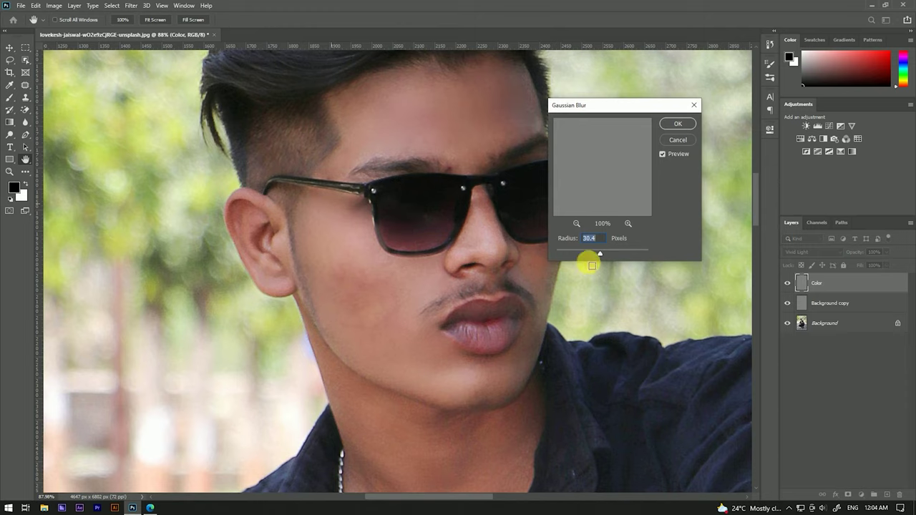
pyautogui.click(677, 124)
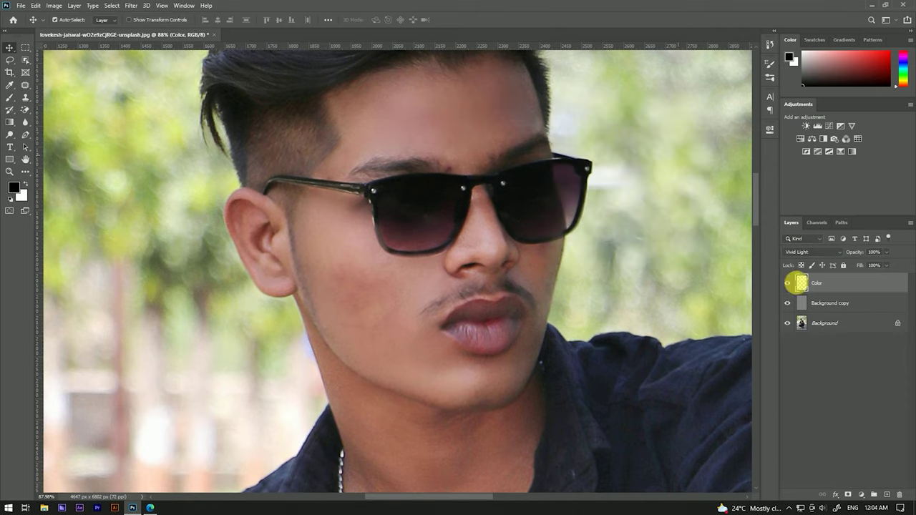
pyautogui.click(848, 495)
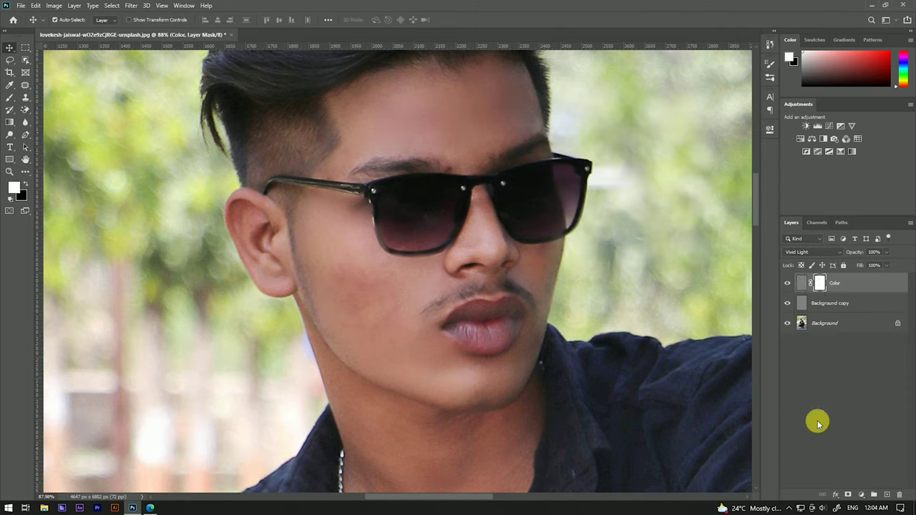
pyautogui.hotkey('alt', 'BackSpace')
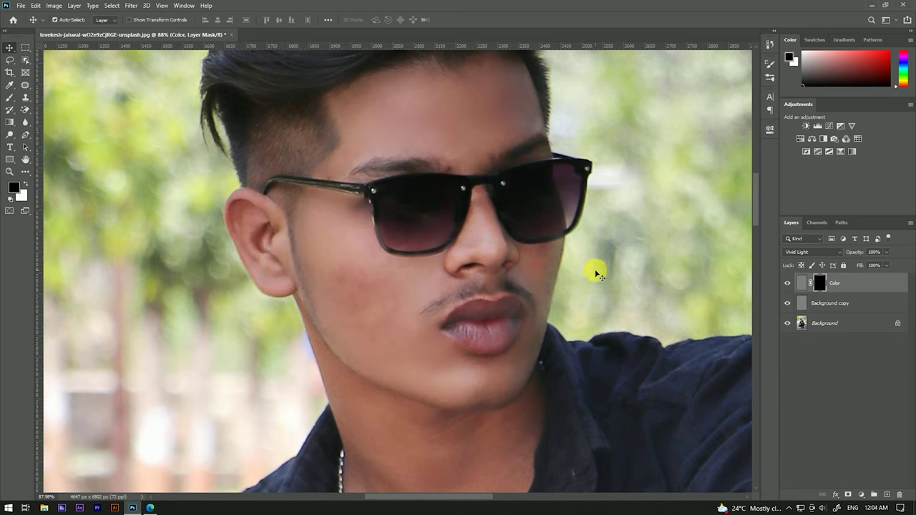
pyautogui.scroll(-5, 393, 190)
pyautogui.scroll(3, 393, 190)
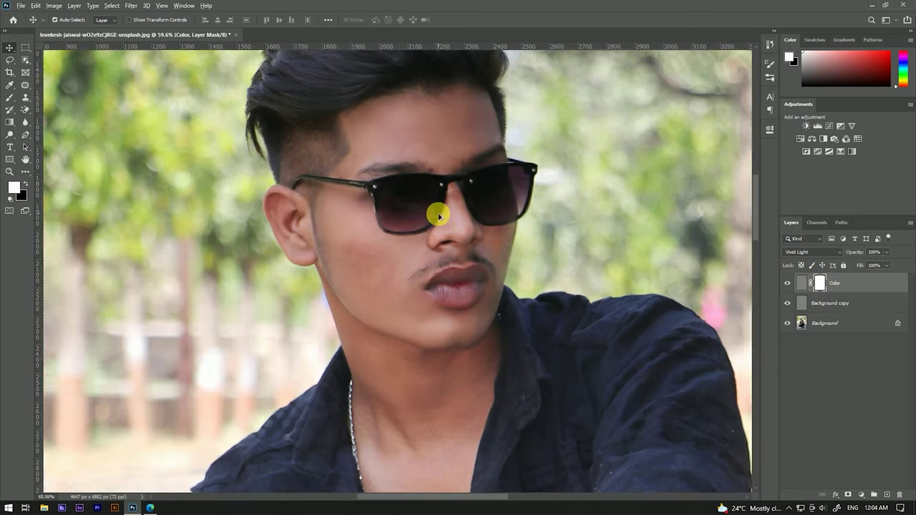
pyautogui.scroll(3, 435, 210)
# Step: Paint black on the Color mask over the cheek beside the moustache with a 94 px brush
pyautogui.press('b')
pyautogui.moveTo(322, 298); pyautogui.dragTo(276, 301)
pyautogui.press('x')
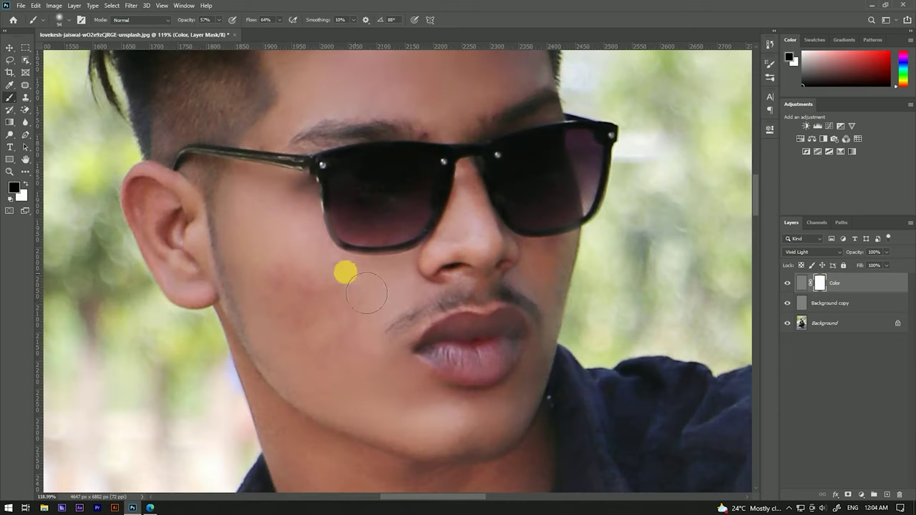
pyautogui.click(377, 338)
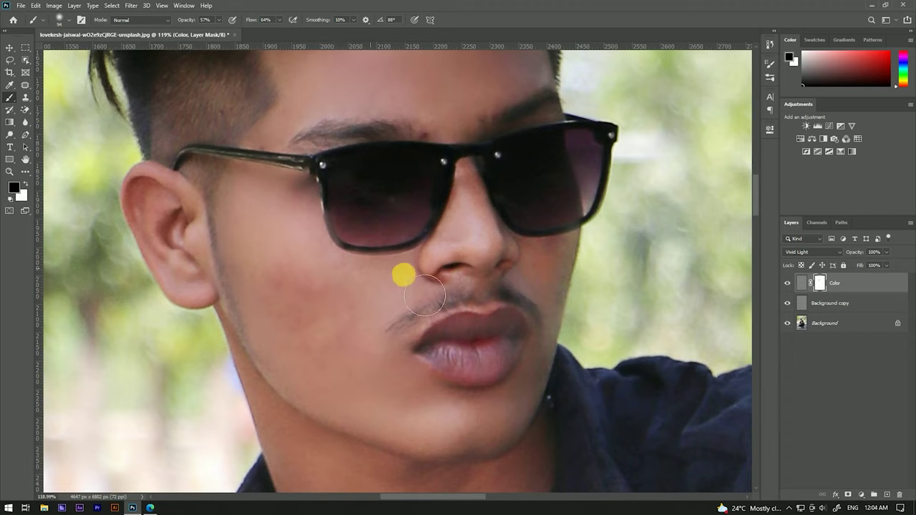
pyautogui.press('x')
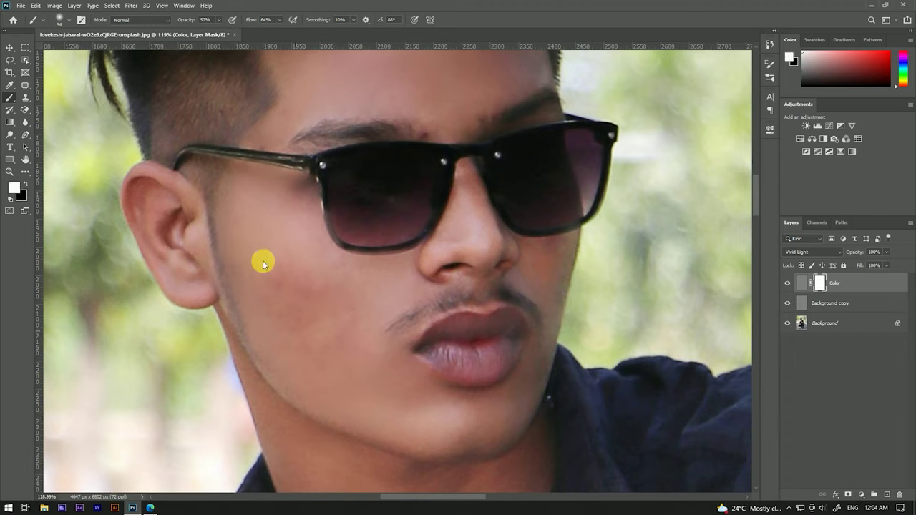
pyautogui.moveTo(297, 292); pyautogui.dragTo(325, 293)
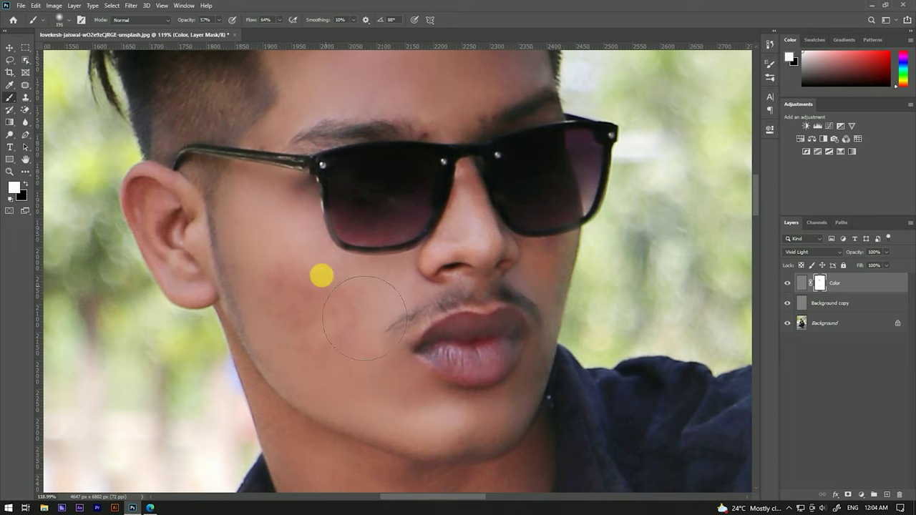
# Step: Merge the Color and Background copy layers into a single Color layer
pyautogui.scroll(-2, 337, 269)
pyautogui.scroll(-2, 337, 270)
pyautogui.scroll(3, 339, 268)
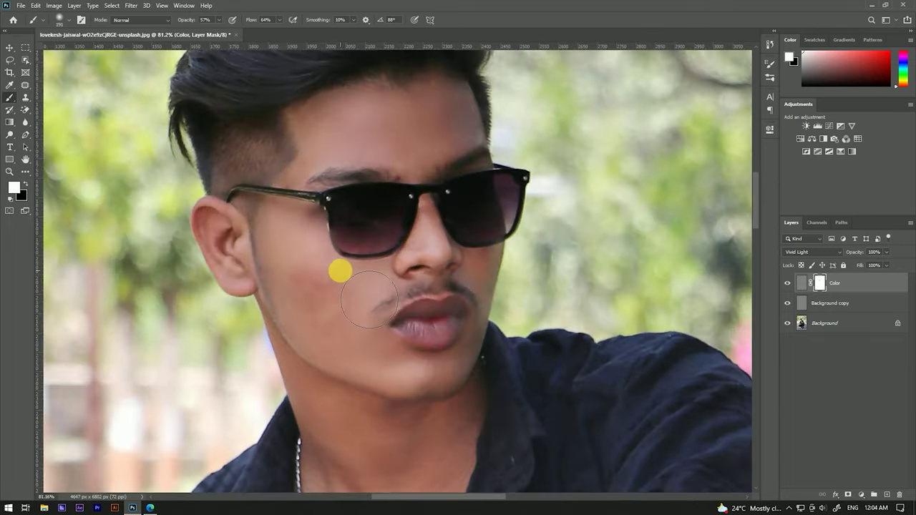
pyautogui.scroll(-2, 466, 286)
pyautogui.scroll(4, 401, 190)
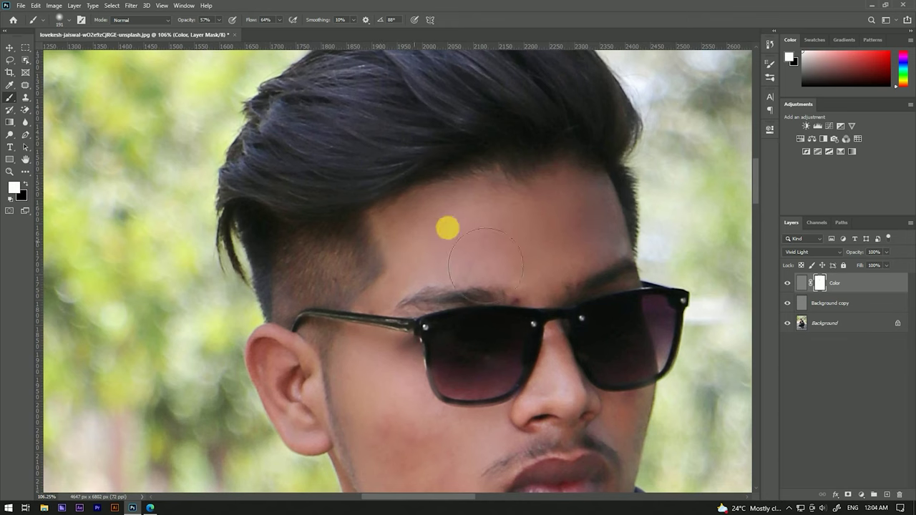
pyautogui.scroll(-2, 435, 292)
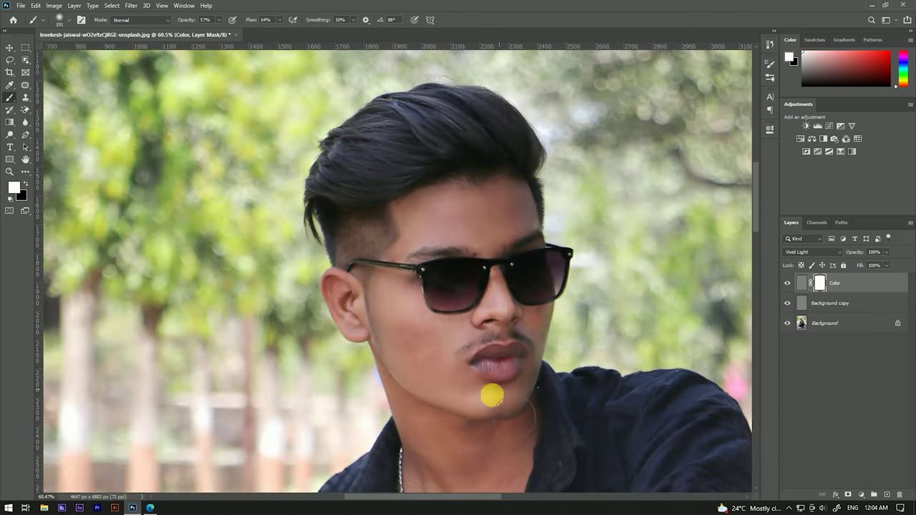
pyautogui.scroll(-2, 464, 174)
pyautogui.scroll(-1, 465, 166)
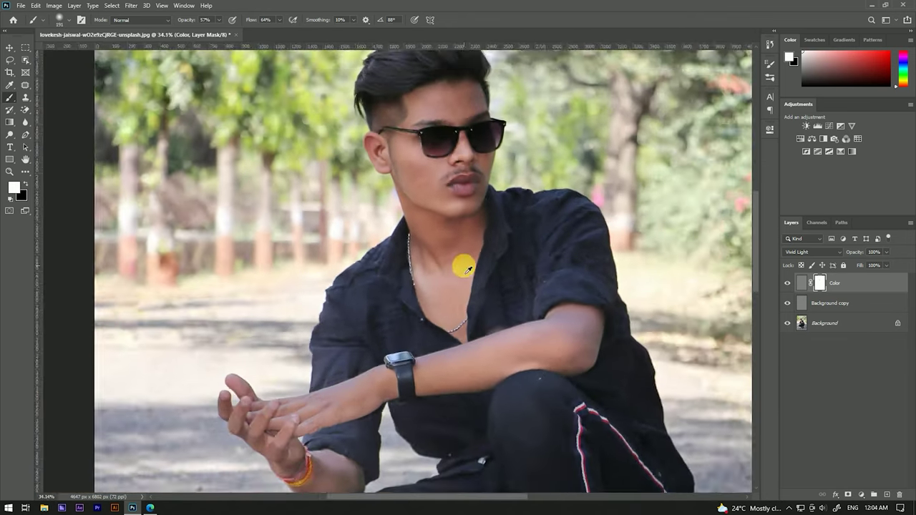
pyautogui.scroll(3, 446, 118)
pyautogui.keyDown('shift'); pyautogui.click(851, 302); pyautogui.keyUp('shift')
pyautogui.rightClick(854, 301)
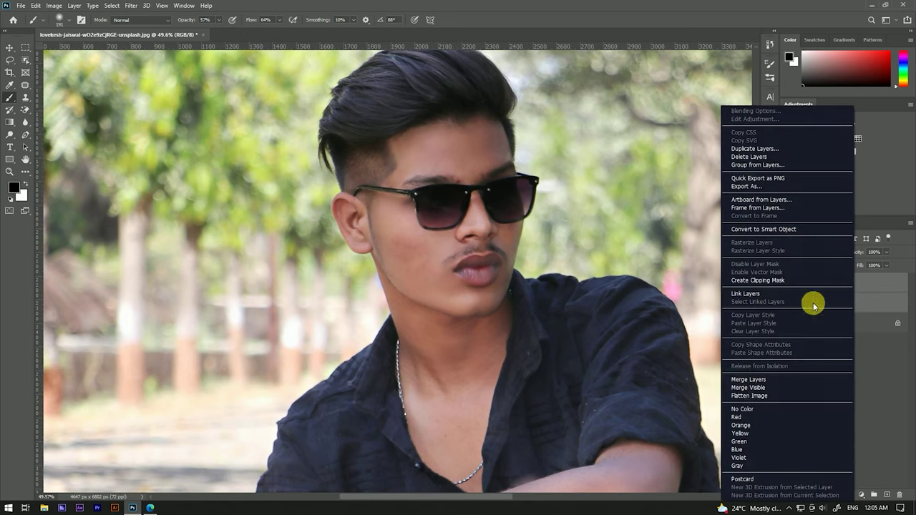
pyautogui.click(753, 377)
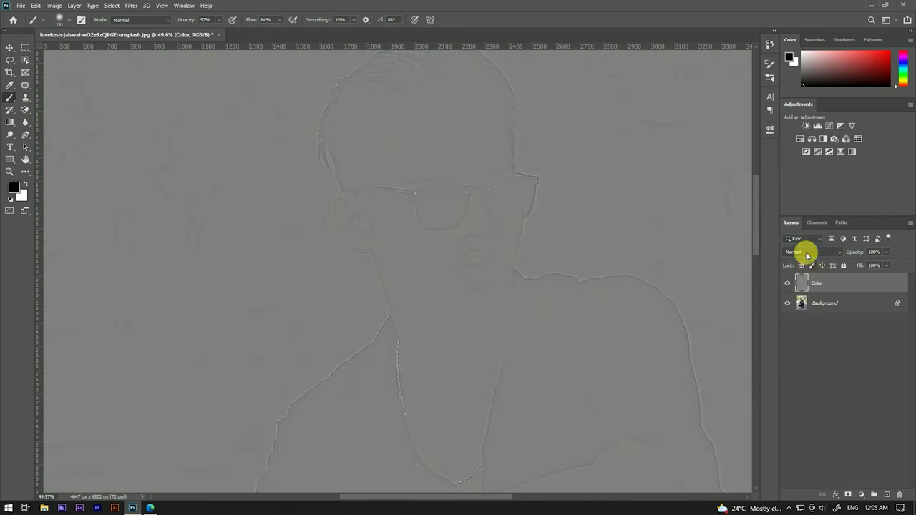
# Step: Set the merged grey Color layer's blend mode to Overlay
pyautogui.click(808, 252)
pyautogui.click(800, 368)
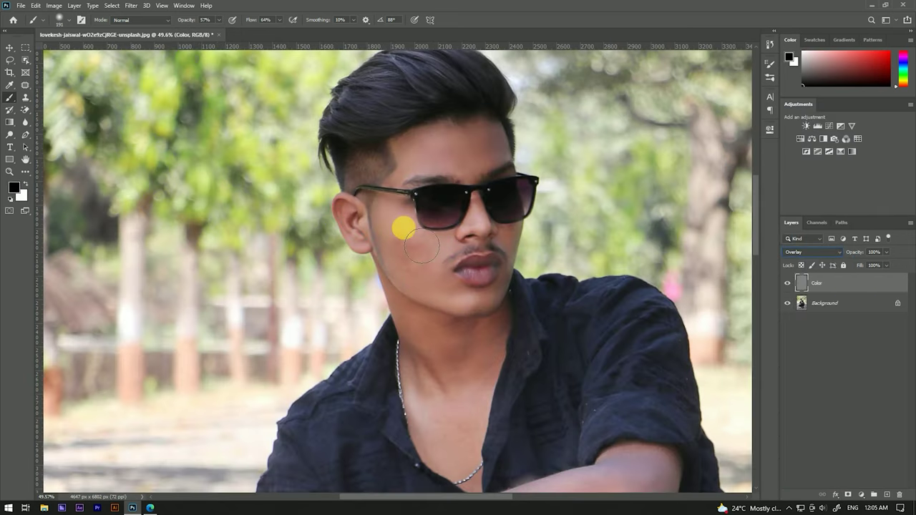
pyautogui.scroll(-2, 403, 227)
# Step: Stamp all visible layers into a new top layer named Texture
pyautogui.press('v')
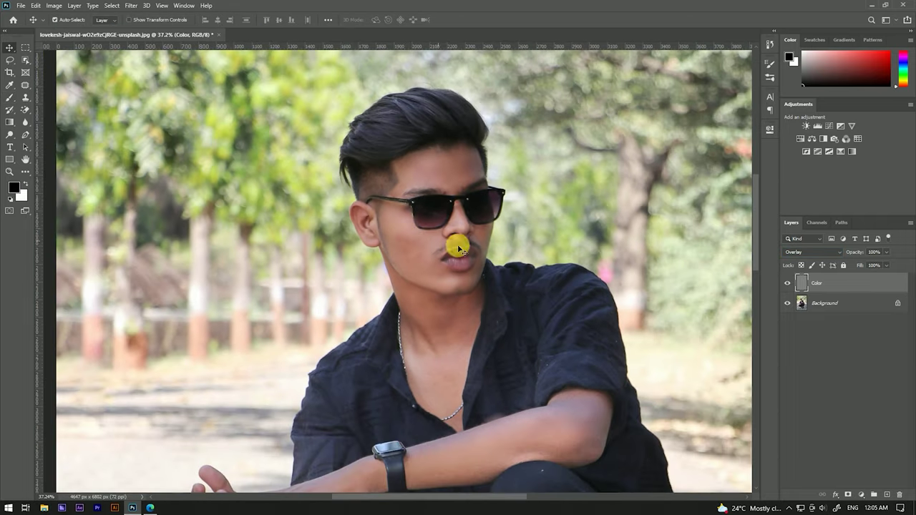
pyautogui.hotkey('ctrl', 'shift', 'alt', 'e')
pyautogui.write('Texture')
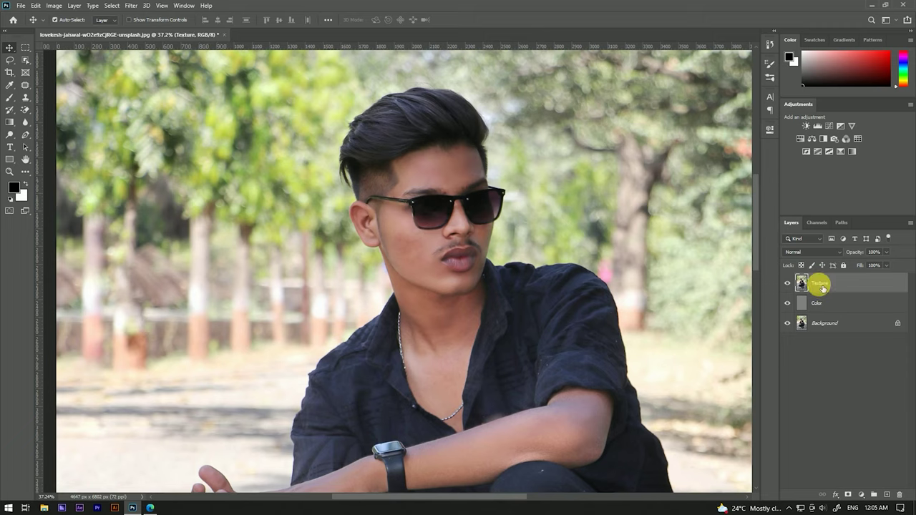
pyautogui.scroll(1, 413, 213)
pyautogui.scroll(-2, 414, 213)
pyautogui.scroll(-2, 362, 130)
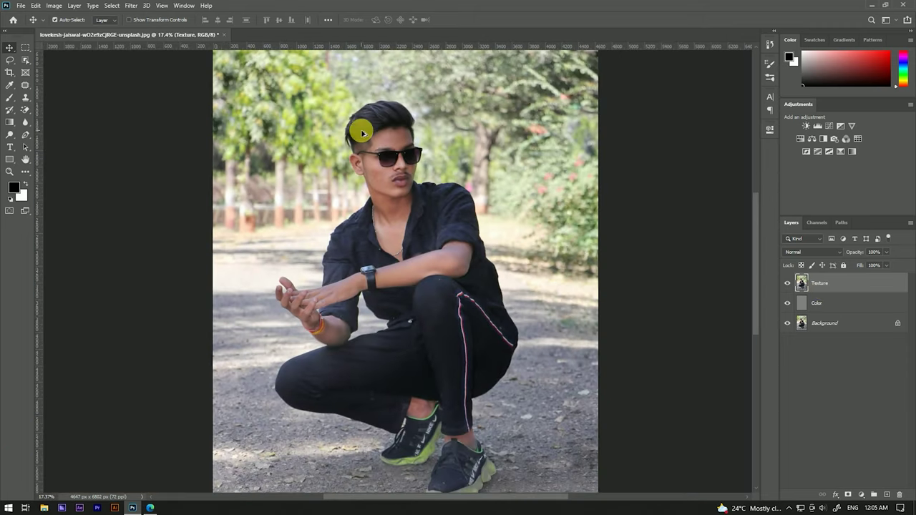
pyautogui.scroll(2, 404, 170)
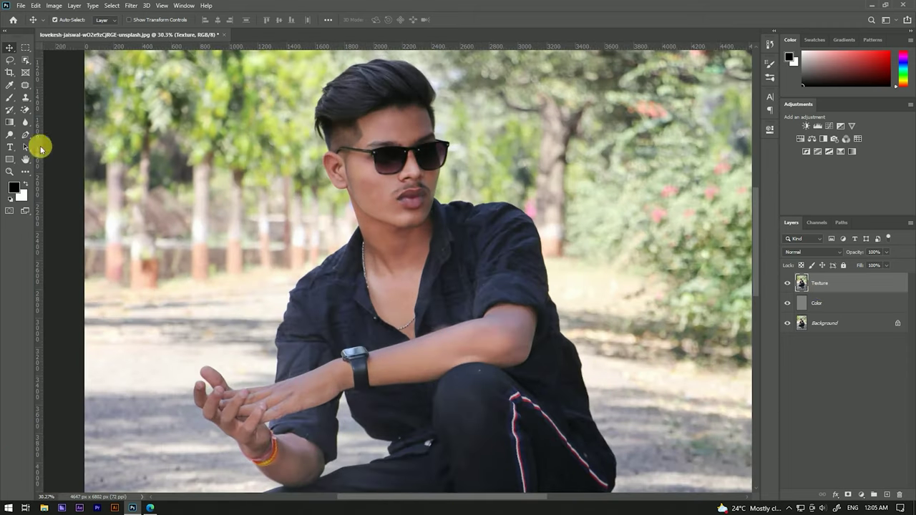
pyautogui.click(9, 135)
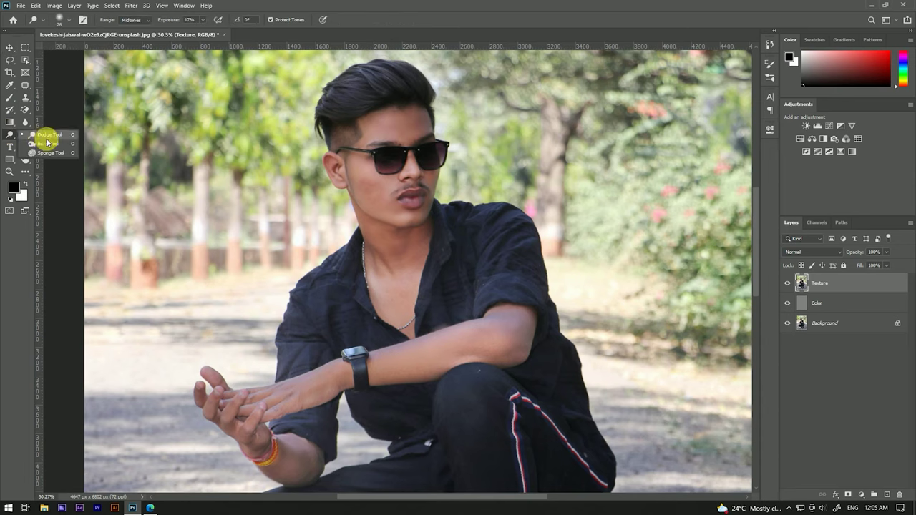
# Step: Burn the hair's midtones at 46% exposure from the crown toward the glasses
pyautogui.click(42, 143)
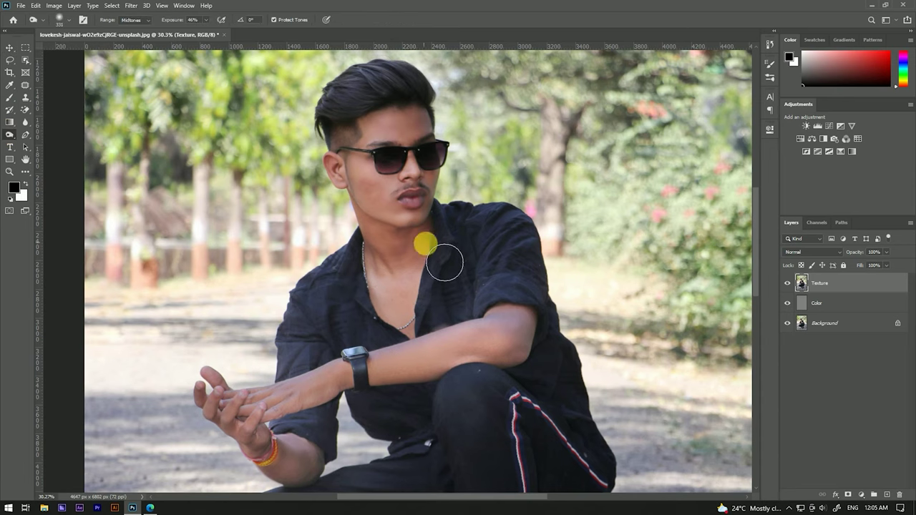
pyautogui.scroll(2, 363, 91)
pyautogui.scroll(2, 317, 262)
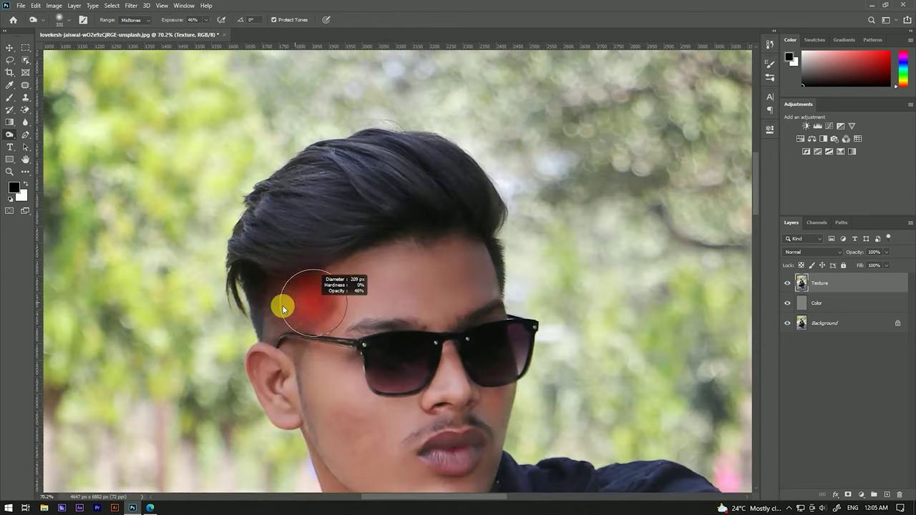
pyautogui.scroll(2, 295, 297)
pyautogui.scroll(1, 315, 301)
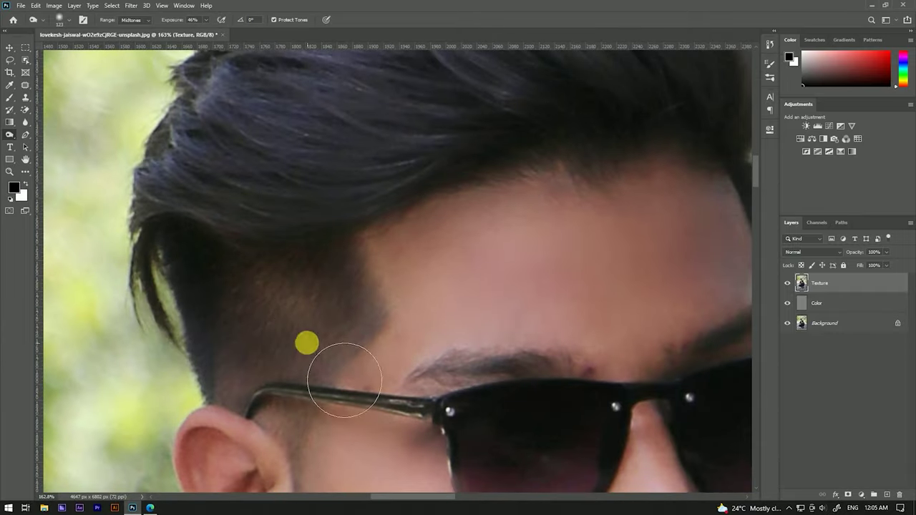
pyautogui.scroll(-3, 286, 322)
pyautogui.scroll(2, 286, 258)
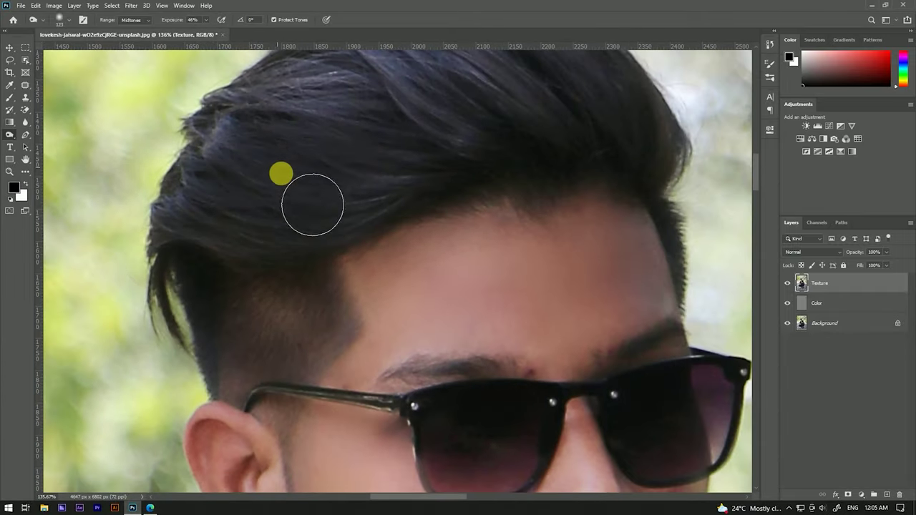
pyautogui.scroll(-2, 358, 193)
pyautogui.moveTo(292, 133); pyautogui.dragTo(535, 319)
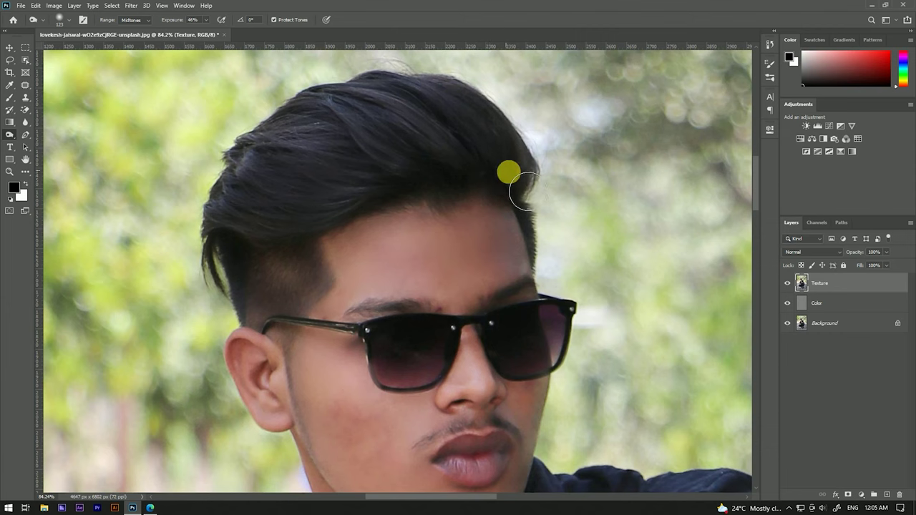
# Step: Resize the burn brush, then switch to the Dodge tool at 31% exposure
pyautogui.scroll(-3, 380, 182)
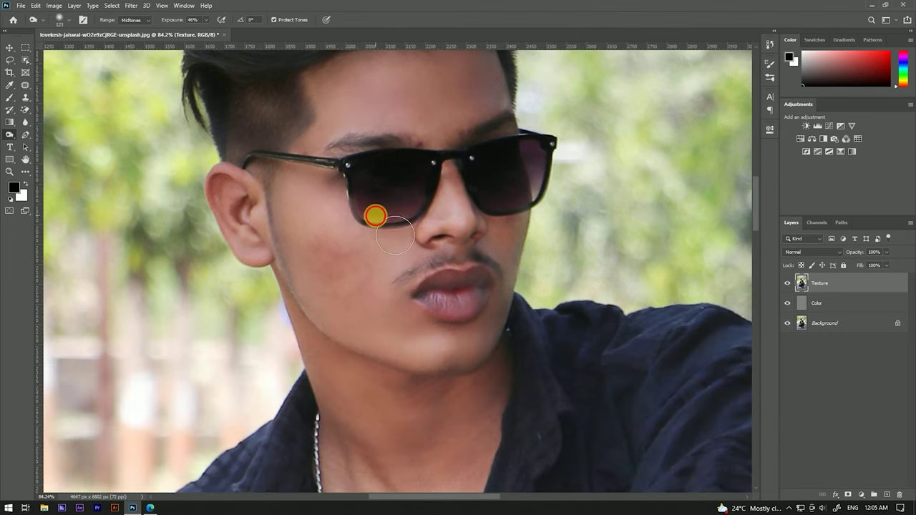
pyautogui.scroll(-3, 376, 212)
pyautogui.keyDown('alt'); pyautogui.rightClick(368, 248); pyautogui.keyUp('alt')
pyautogui.scroll(-3, 369, 248)
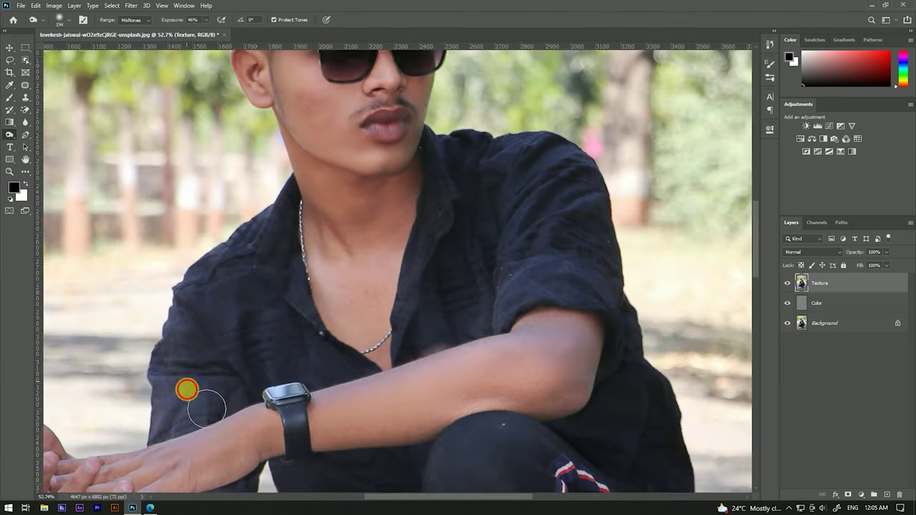
pyautogui.scroll(-3, 295, 442)
pyautogui.scroll(-3, 392, 333)
pyautogui.scroll(-3, 415, 417)
pyautogui.scroll(1, 396, 321)
pyautogui.scroll(2, 387, 394)
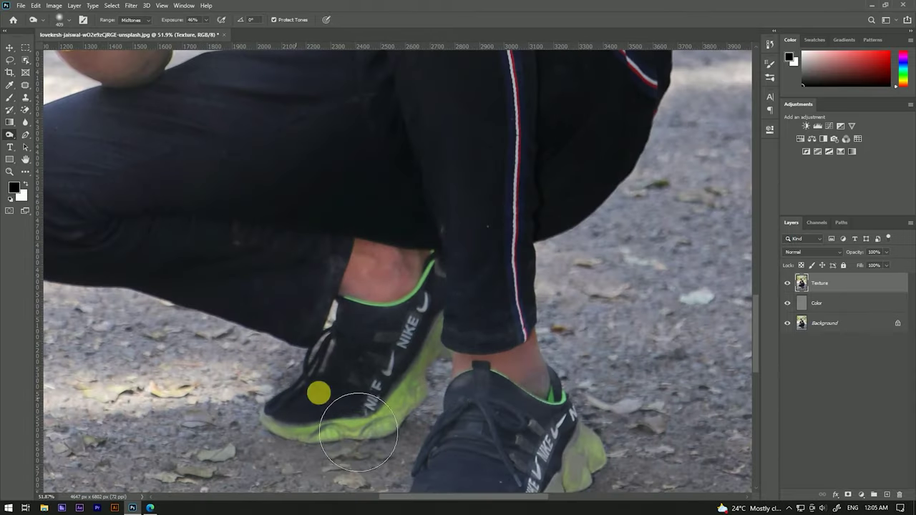
pyautogui.scroll(-1, 319, 391)
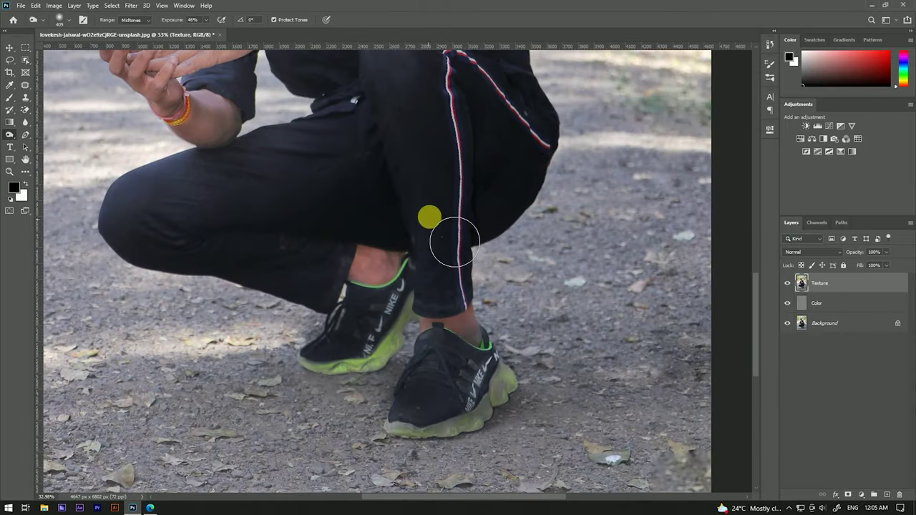
pyautogui.scroll(-2, 458, 192)
pyautogui.scroll(1, 465, 215)
pyautogui.scroll(-2, 386, 143)
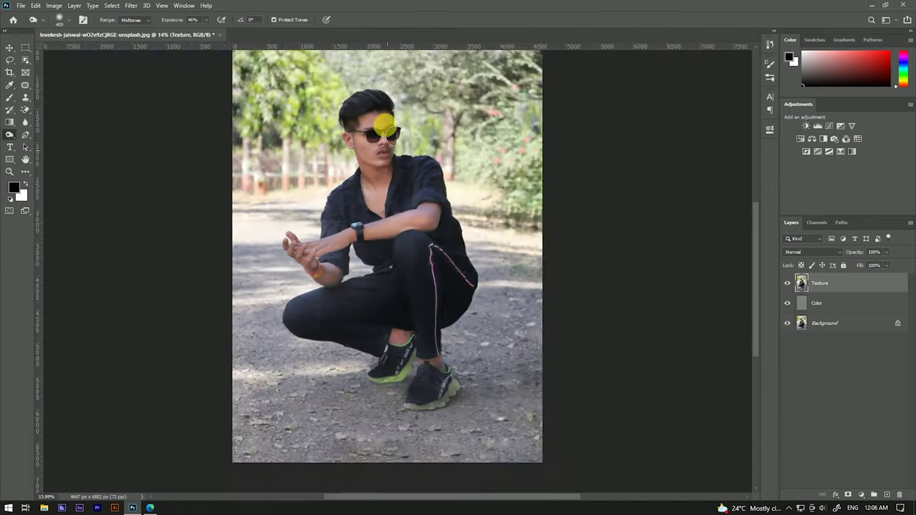
pyautogui.scroll(3, 358, 121)
pyautogui.rightClick(9, 134)
pyautogui.click(56, 142)
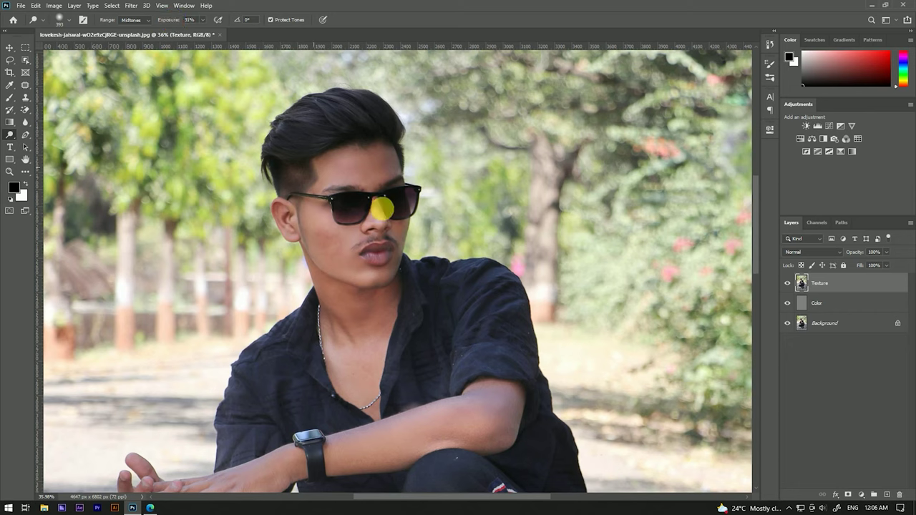
# Step: Dodge the neck, hand and arm with a 571 px brush at 17% exposure
pyautogui.press(']')
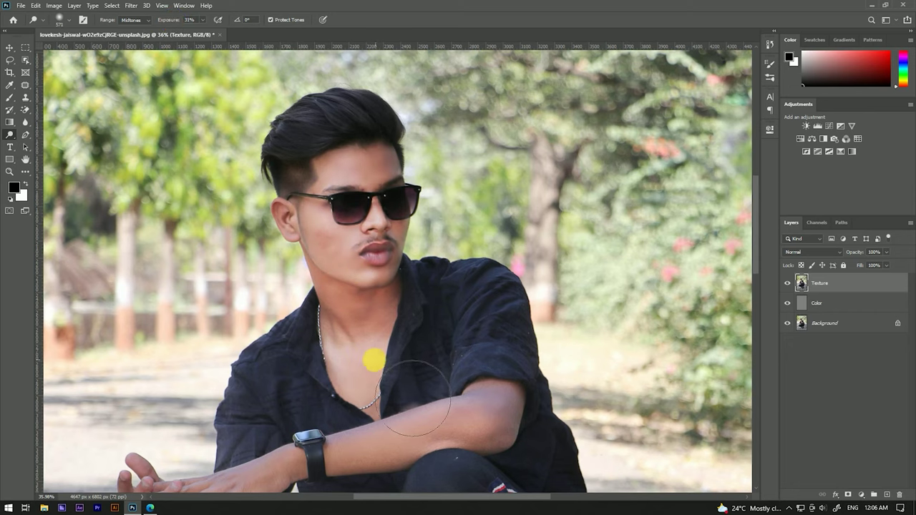
pyautogui.scroll(-4, 373, 360)
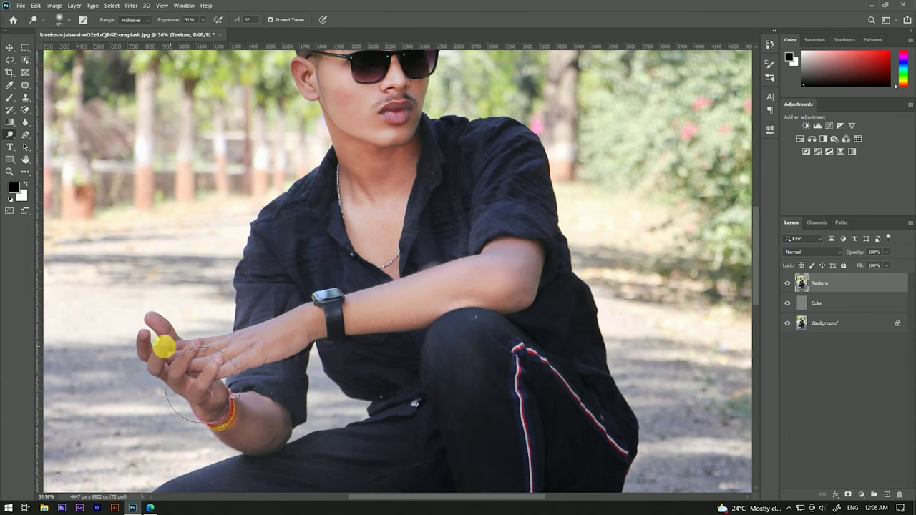
pyautogui.hotkey('ctrl', '0')
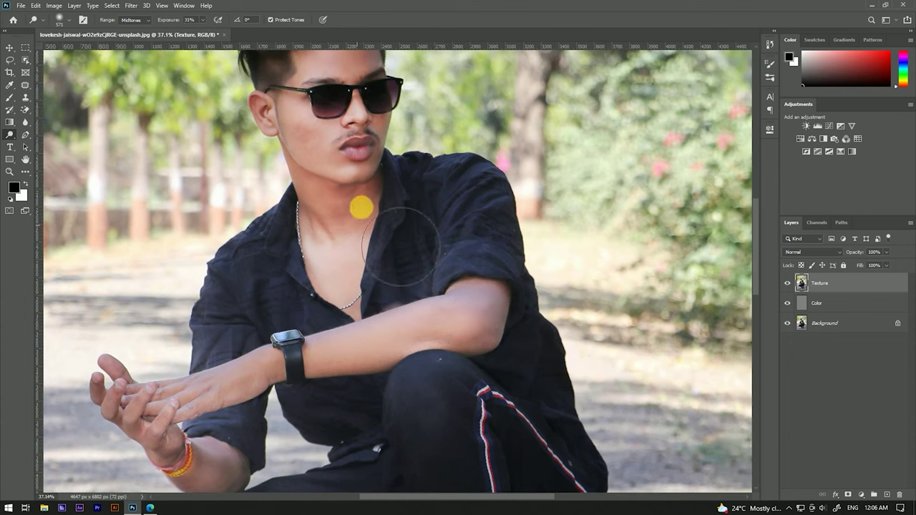
pyautogui.scroll(3, 351, 243)
pyautogui.moveTo(167, 20); pyautogui.dragTo(155, 20)
pyautogui.scroll(-4, 336, 198)
pyautogui.scroll(-1, 423, 218)
pyautogui.scroll(1, 422, 218)
pyautogui.scroll(2, 411, 211)
pyautogui.scroll(2, 393, 180)
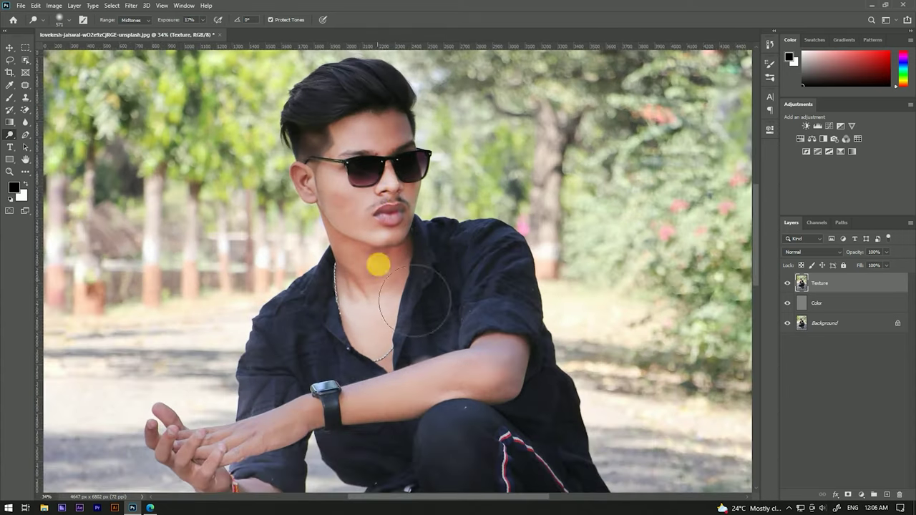
pyautogui.scroll(-3, 409, 279)
pyautogui.scroll(2, 410, 209)
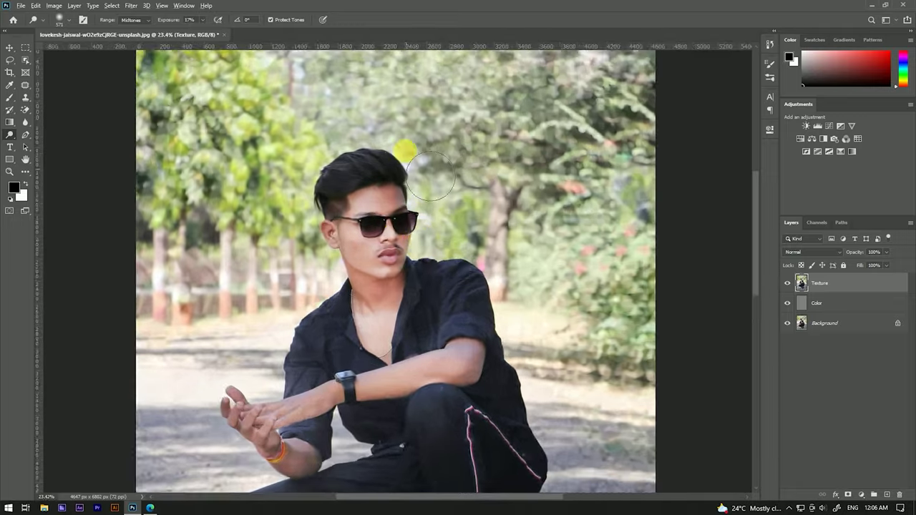
pyautogui.scroll(-3, 401, 272)
pyautogui.scroll(2, 389, 317)
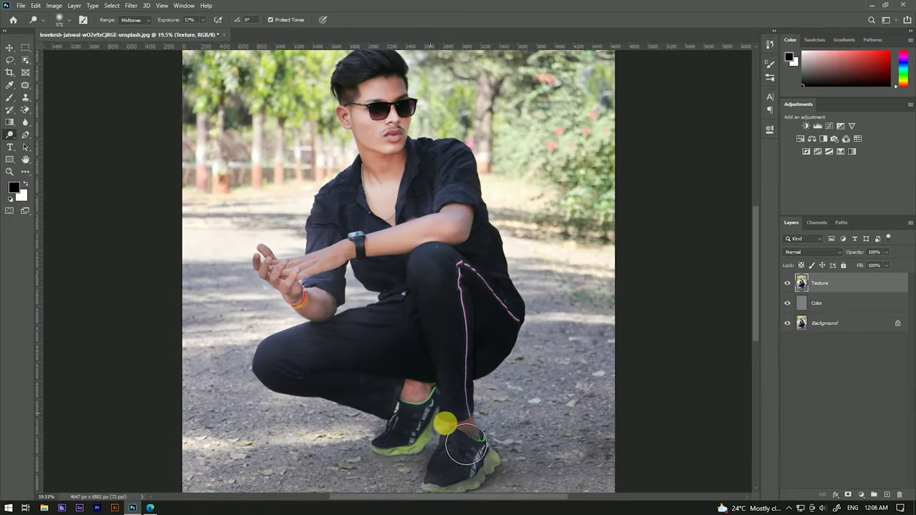
pyautogui.scroll(2, 350, 265)
pyautogui.scroll(1, 358, 207)
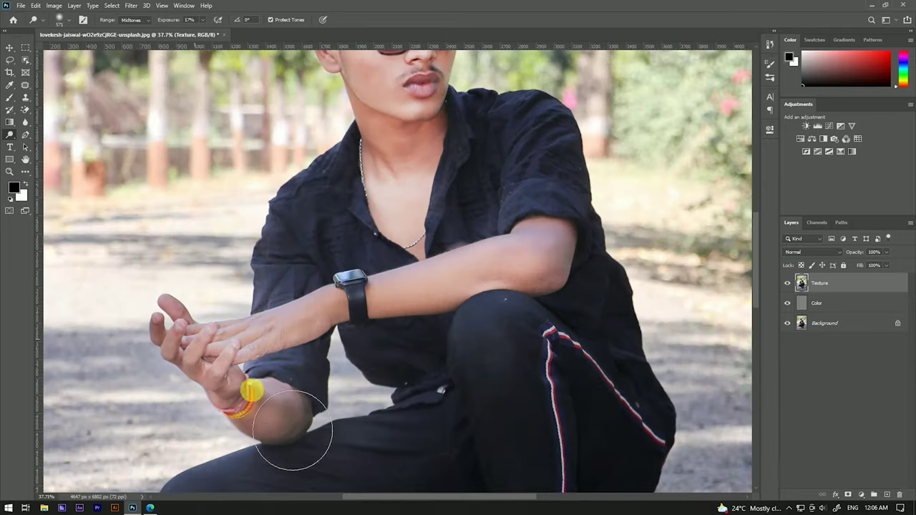
pyautogui.scroll(-3, 339, 231)
pyautogui.scroll(2, 393, 179)
pyautogui.scroll(-1, 448, 224)
# Step: Convert the Texture layer to a smart object and duplicate it
pyautogui.press('v')
pyautogui.rightClick(843, 284)
pyautogui.click(759, 230)
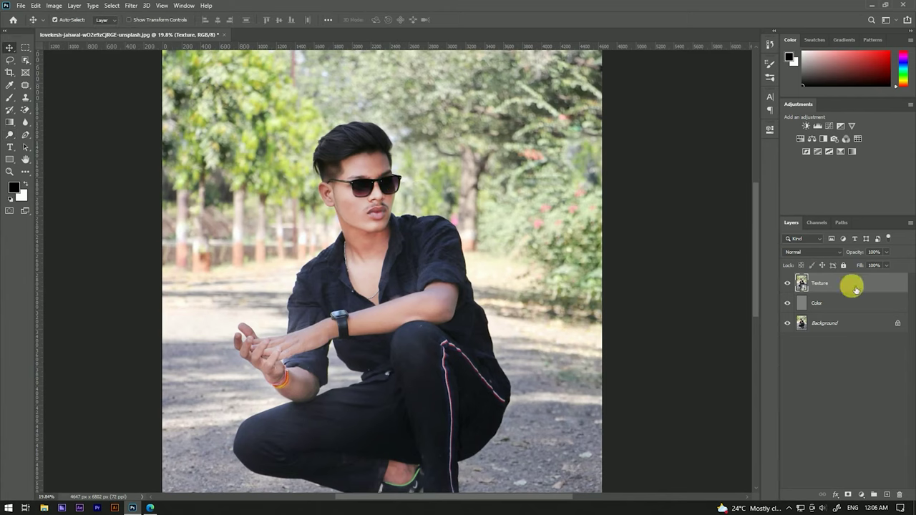
pyautogui.moveTo(868, 284); pyautogui.dragTo(874, 494)
# Step: Grade Texture copy in Camera Raw: Temperature -4, Contrast +36, −29 vignette
pyautogui.click(131, 6)
pyautogui.click(149, 67)
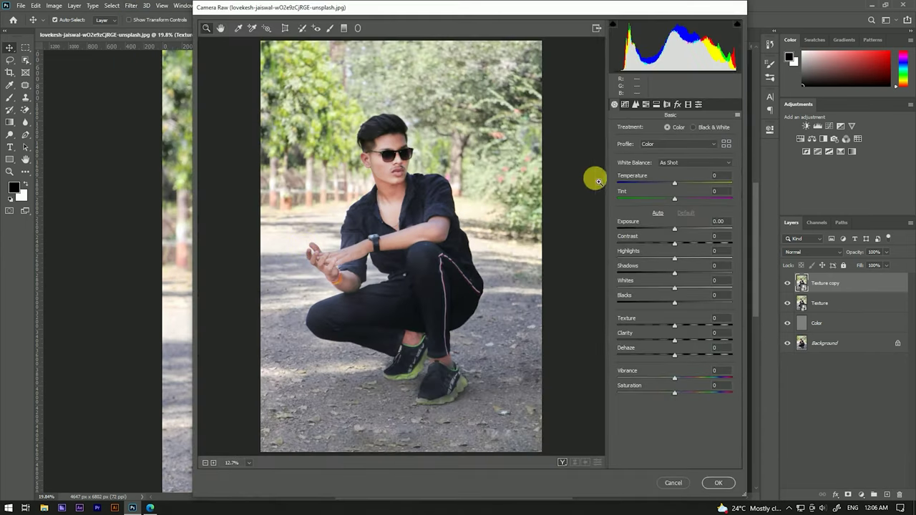
pyautogui.moveTo(674, 184); pyautogui.dragTo(671, 183)
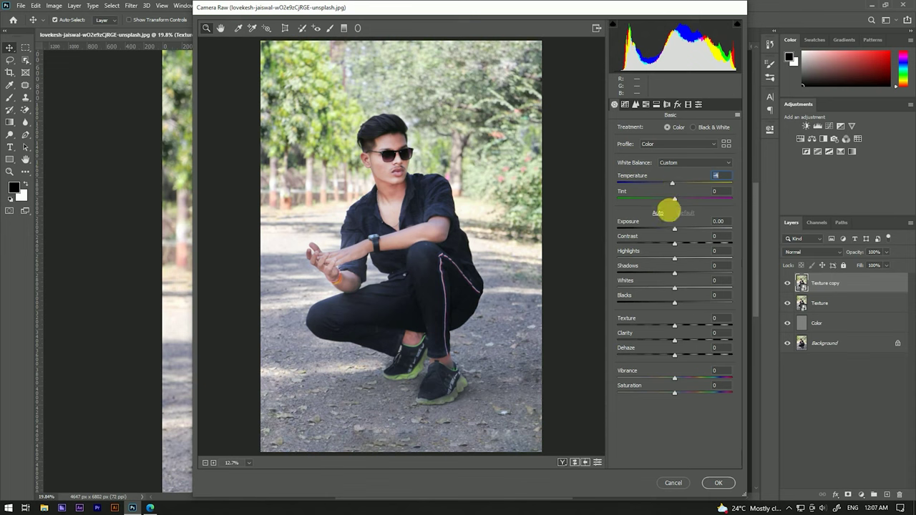
pyautogui.moveTo(674, 244); pyautogui.dragTo(701, 245)
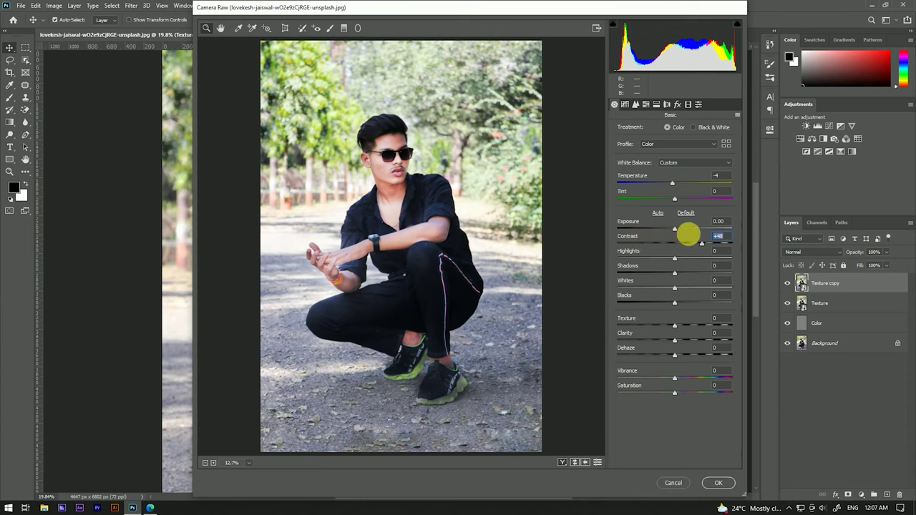
pyautogui.moveTo(687, 234); pyautogui.dragTo(693, 246)
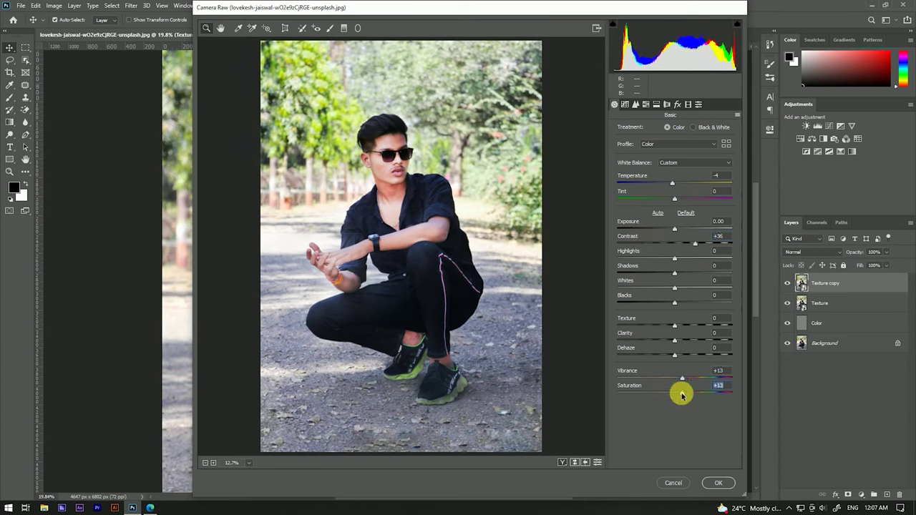
pyautogui.click(676, 103)
pyautogui.moveTo(673, 230); pyautogui.dragTo(657, 229)
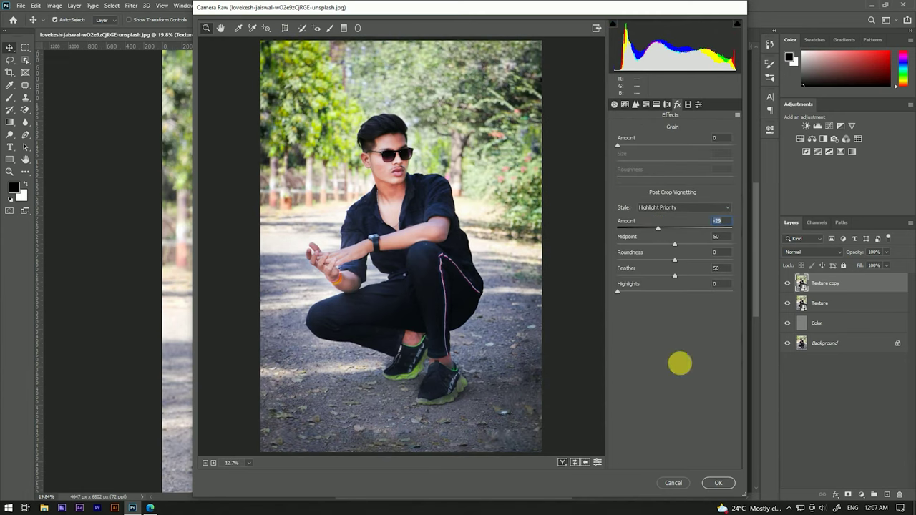
pyautogui.click(718, 482)
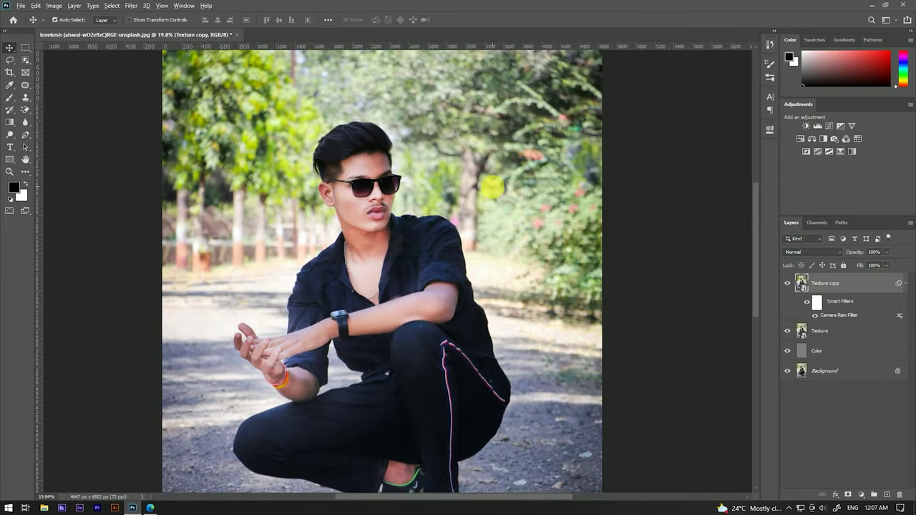
# Step: Collapse Texture copy's smart filters and duplicate it as Texture copy 2
pyautogui.scroll(-2, 494, 193)
pyautogui.click(906, 284)
pyautogui.moveTo(873, 282); pyautogui.dragTo(887, 495)
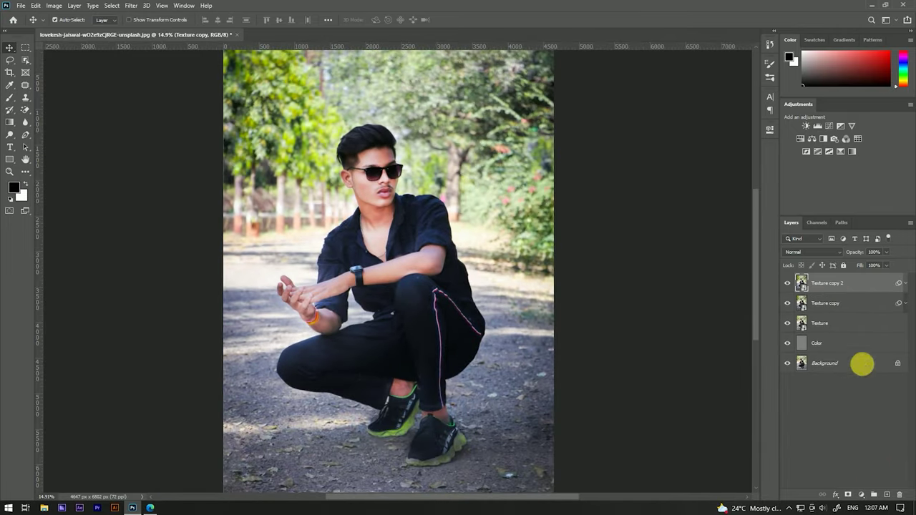
# Step: Add a Hue/Saturation adjustment layer with Hue around -36 so the foliage turns orange
pyautogui.click(864, 495)
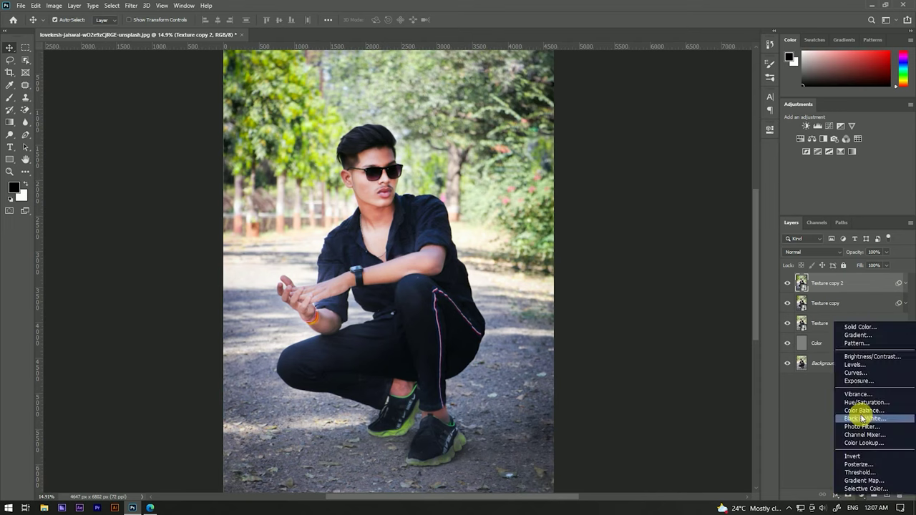
pyautogui.click(863, 412)
pyautogui.moveTo(688, 192)
pyautogui.mouseDown()
pyautogui.moveTo(696, 194)
pyautogui.moveTo(670, 194)
pyautogui.mouseUp()
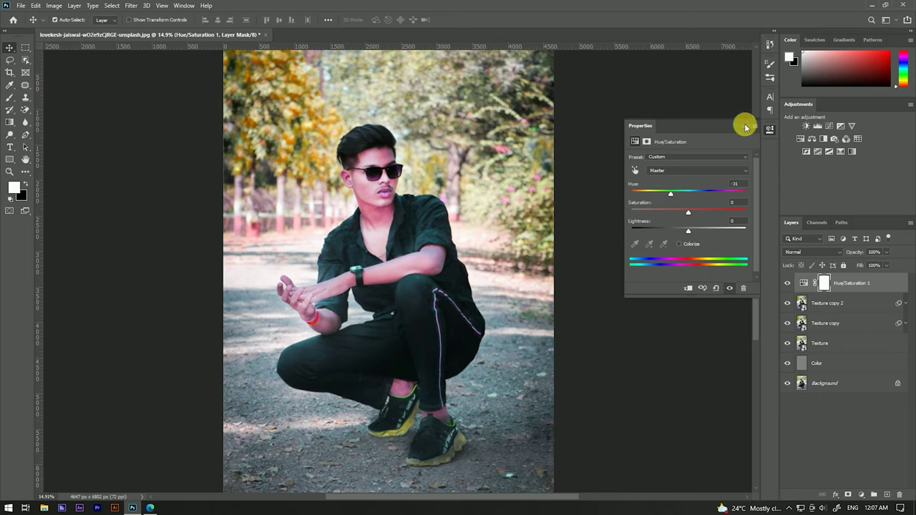
pyautogui.moveTo(678, 193); pyautogui.dragTo(662, 195)
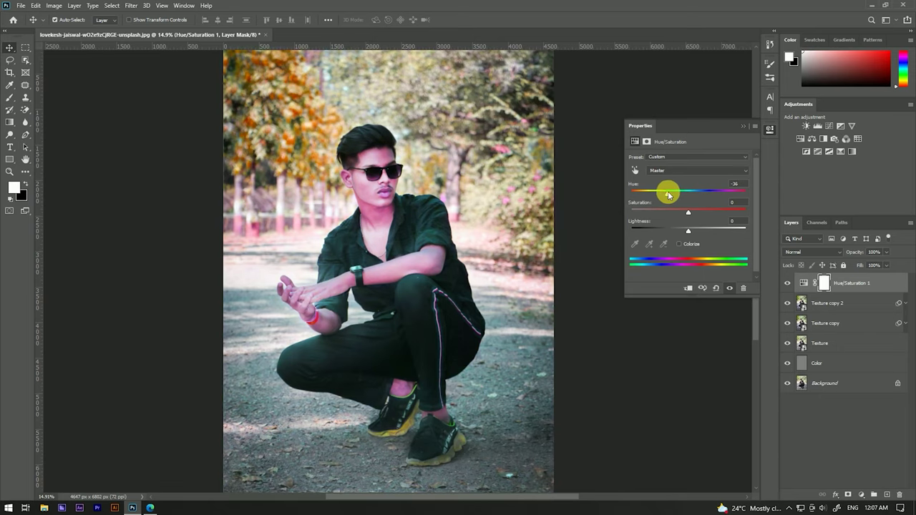
pyautogui.click(744, 122)
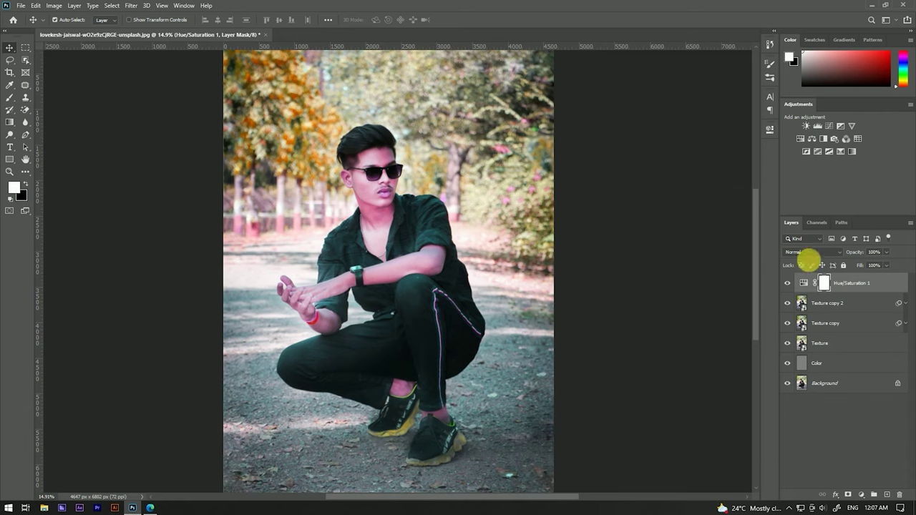
# Step: Brush black on the Hue/Saturation mask over face and forearm, restoring the chest in white
pyautogui.press('b')
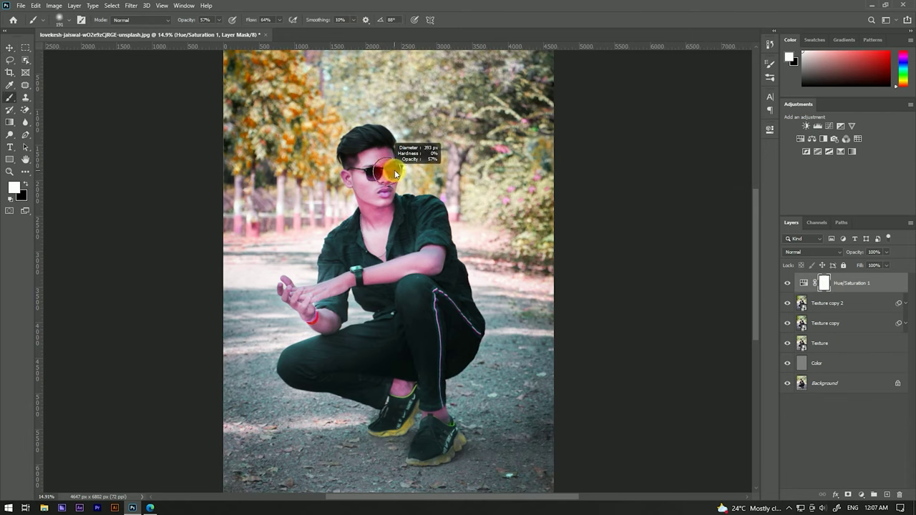
pyautogui.scroll(5, 362, 150)
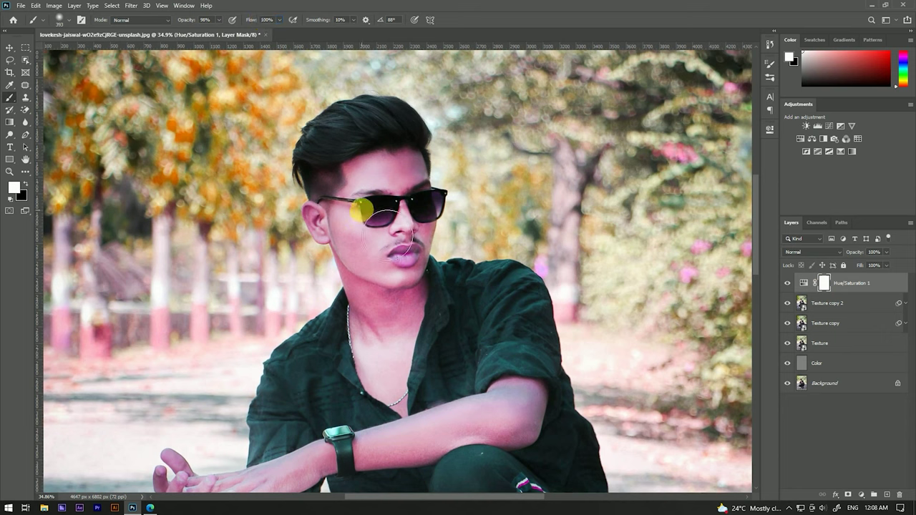
pyautogui.press('x')
pyautogui.moveTo(357, 177)
pyautogui.mouseDown()
pyautogui.moveTo(370, 163)
pyautogui.moveTo(356, 237)
pyautogui.mouseUp()
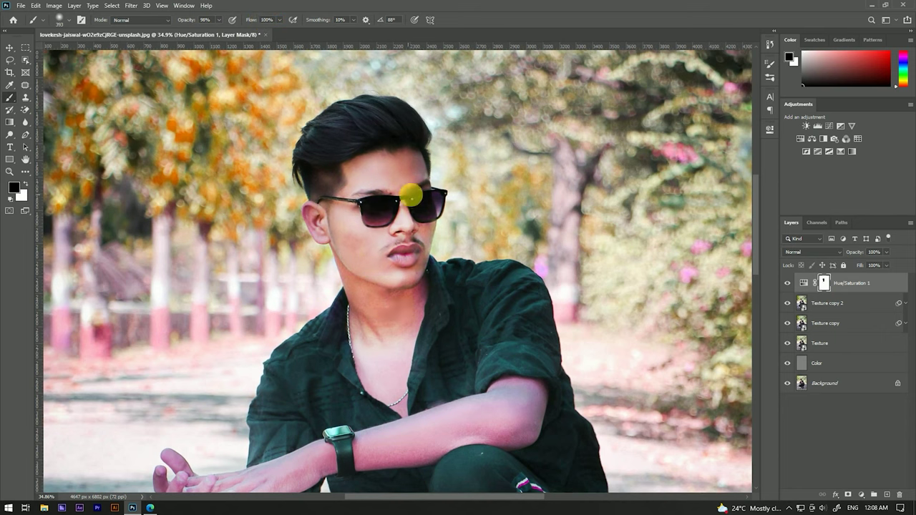
pyautogui.moveTo(357, 237)
pyautogui.mouseDown()
pyautogui.moveTo(435, 441)
pyautogui.moveTo(322, 123)
pyautogui.moveTo(407, 118)
pyautogui.moveTo(389, 348)
pyautogui.moveTo(450, 236)
pyautogui.moveTo(477, 304)
pyautogui.mouseUp()
pyautogui.press('x')
pyautogui.moveTo(458, 258)
pyautogui.mouseDown()
pyautogui.moveTo(367, 305)
pyautogui.moveTo(355, 255)
pyautogui.moveTo(475, 268)
pyautogui.moveTo(364, 228)
pyautogui.moveTo(383, 290)
pyautogui.moveTo(402, 212)
pyautogui.mouseUp()
pyautogui.press('x')
# Step: Mask the hue shift off the neck and chest skin with the black brush
pyautogui.scroll(2, 400, 213)
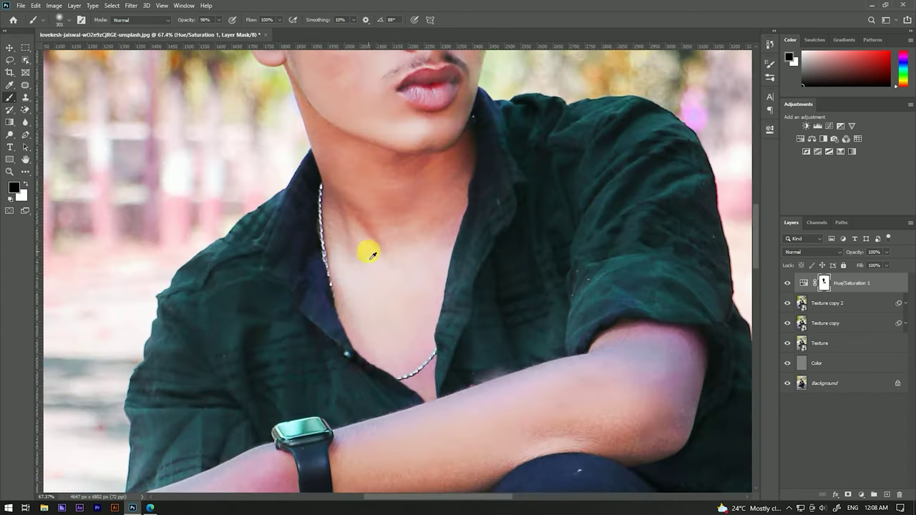
pyautogui.moveTo(357, 311); pyautogui.dragTo(419, 367)
pyautogui.moveTo(600, 297); pyautogui.dragTo(580, 236)
pyautogui.scroll(-2, 580, 236)
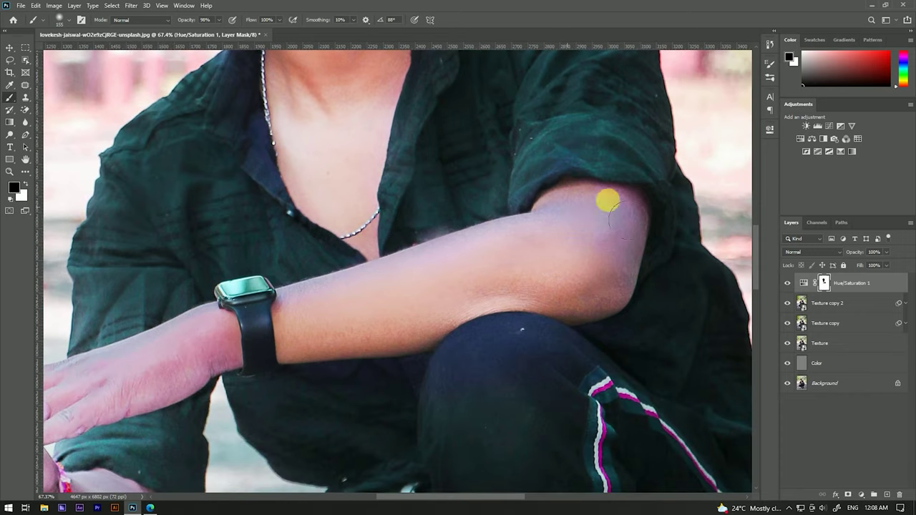
pyautogui.press('x')
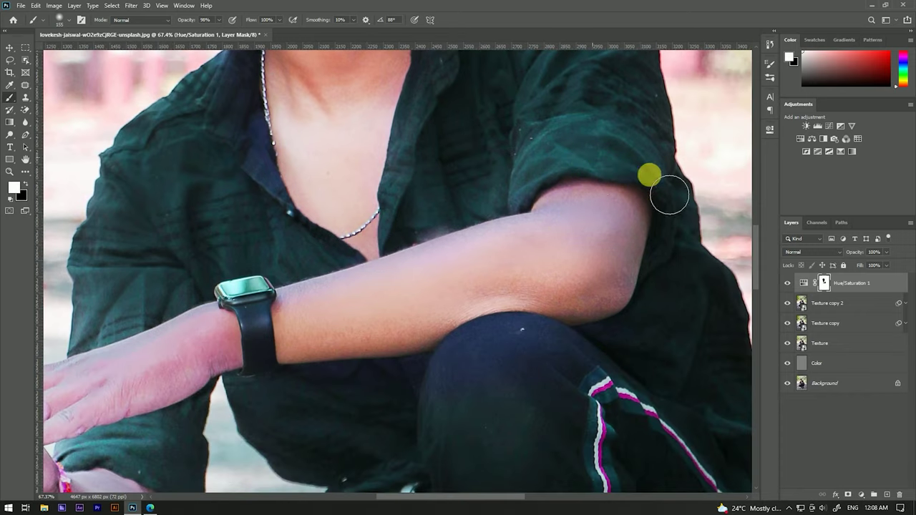
pyautogui.press('x')
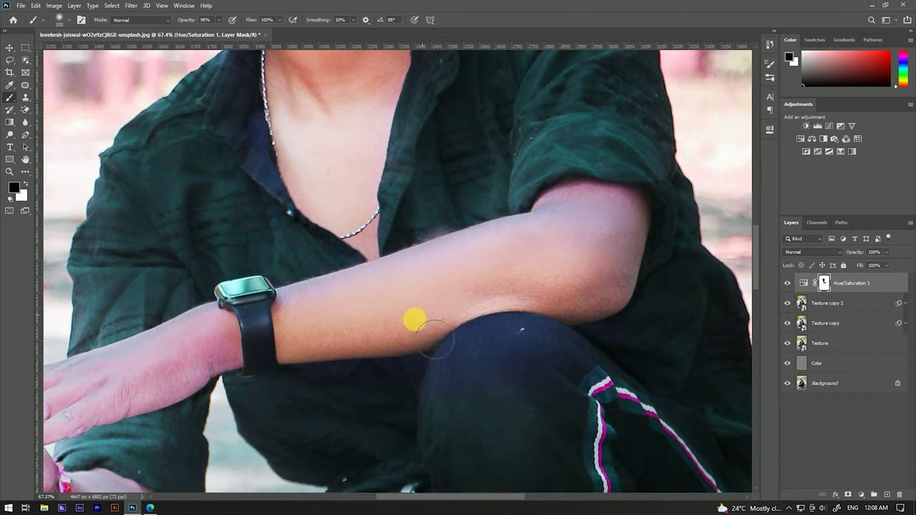
# Step: Restore the hue shift along the sleeve edge and mask it off the fingers and forearm
pyautogui.scroll(-3, 317, 318)
pyautogui.hscroll(-4, 317, 319)
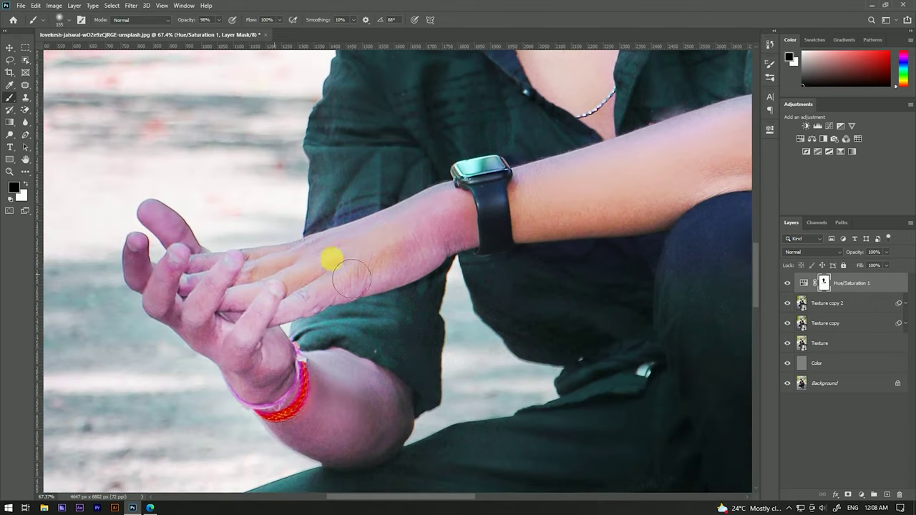
pyautogui.press('x')
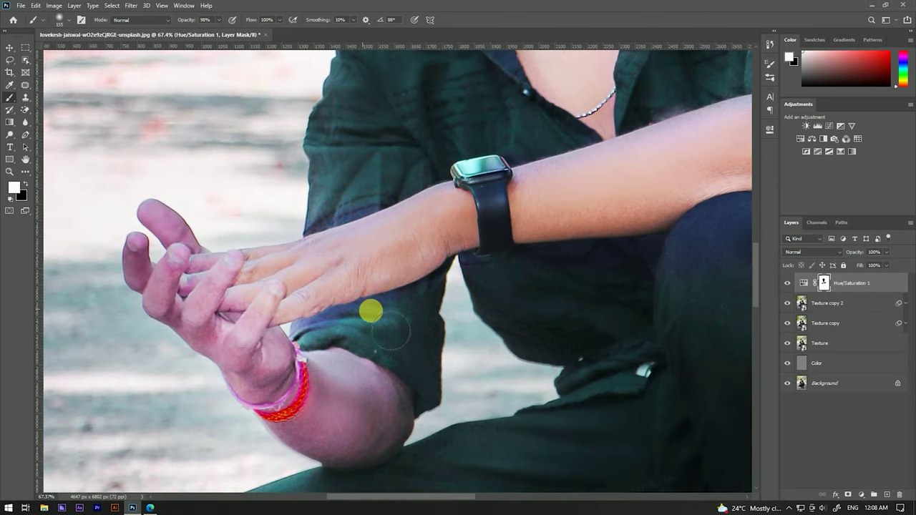
pyautogui.moveTo(370, 311); pyautogui.dragTo(315, 331)
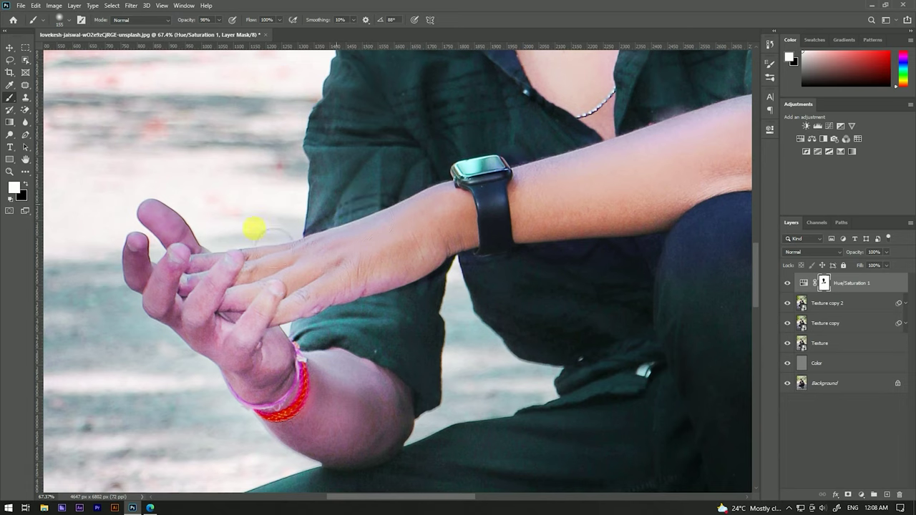
pyautogui.press('x')
pyautogui.moveTo(366, 294)
pyautogui.mouseDown()
pyautogui.moveTo(233, 295)
pyautogui.moveTo(178, 234)
pyautogui.mouseUp()
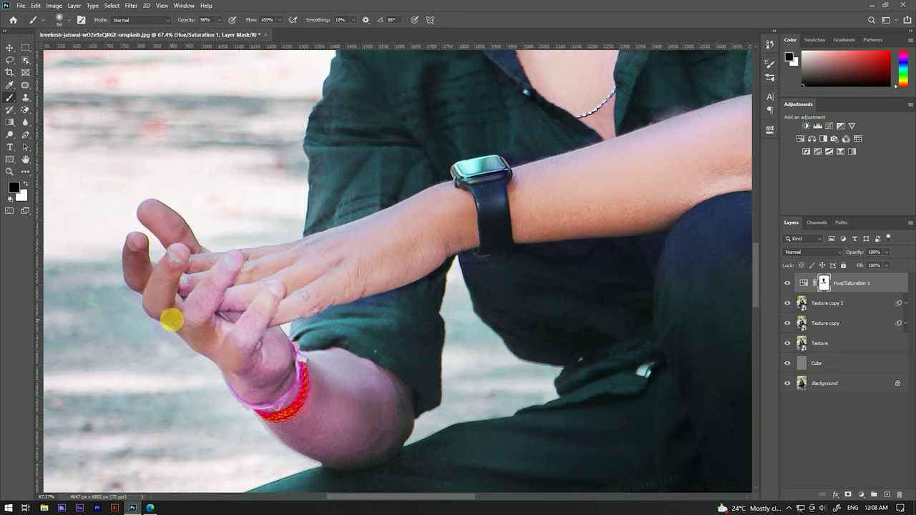
pyautogui.moveTo(226, 355)
pyautogui.mouseDown()
pyautogui.moveTo(357, 392)
pyautogui.moveTo(294, 408)
pyautogui.moveTo(266, 392)
pyautogui.moveTo(363, 463)
pyautogui.moveTo(380, 401)
pyautogui.moveTo(329, 365)
pyautogui.mouseUp()
# Step: Enlarge the brush and paint white on the mask over the neck and along the arm
pyautogui.scroll(-3, 401, 301)
pyautogui.scroll(2, 505, 286)
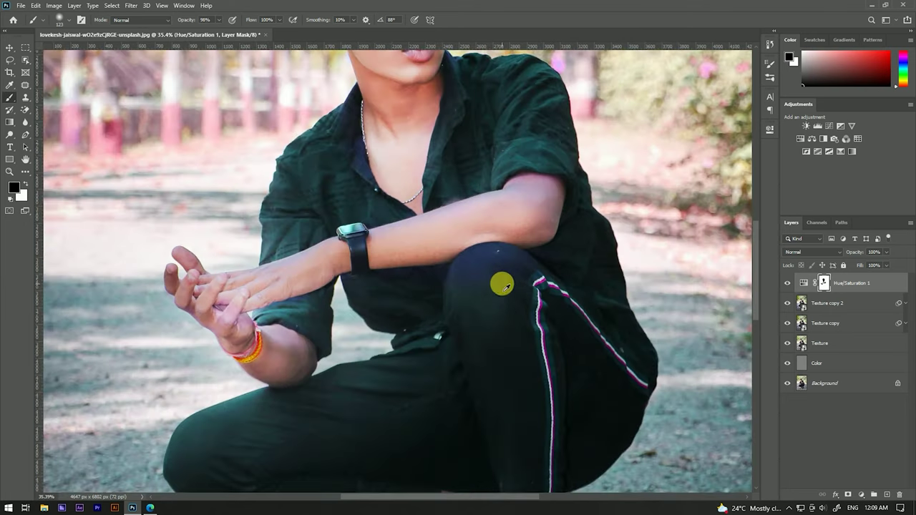
pyautogui.press('x')
pyautogui.press(']')
pyautogui.press(']')
pyautogui.press(']')
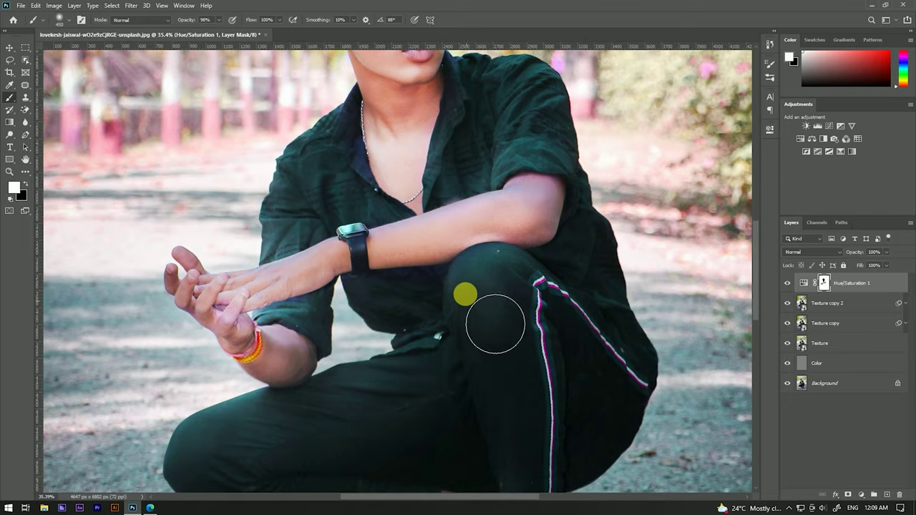
pyautogui.scroll(-1, 487, 368)
pyautogui.scroll(1, 453, 260)
pyautogui.moveTo(456, 179); pyautogui.dragTo(470, 269)
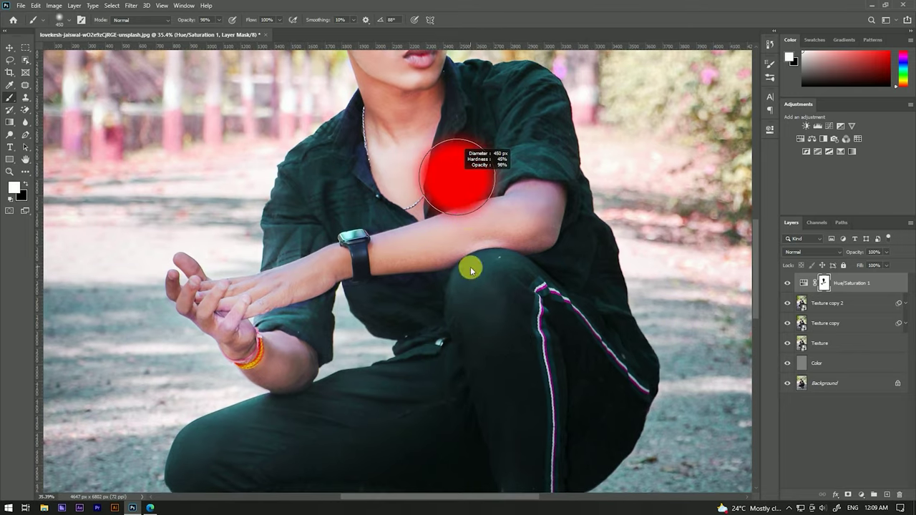
pyautogui.press('x')
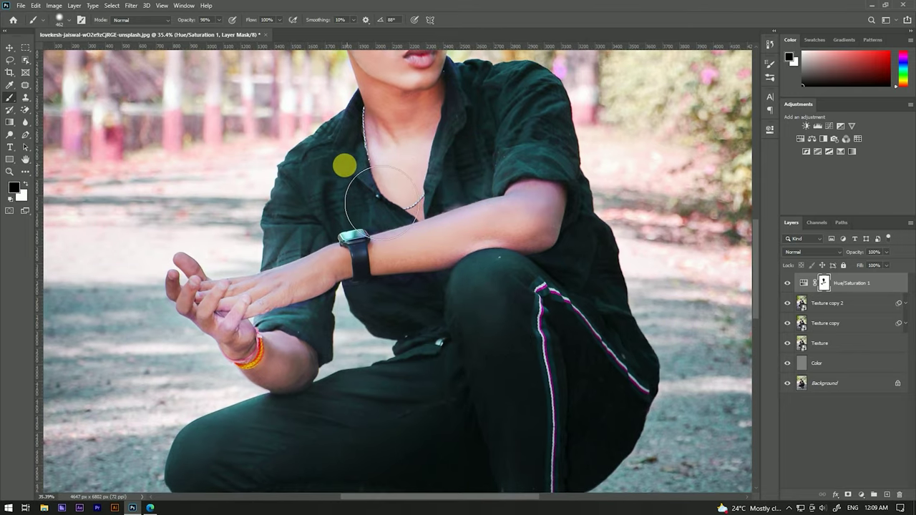
pyautogui.press('x')
pyautogui.moveTo(389, 129); pyautogui.dragTo(381, 148)
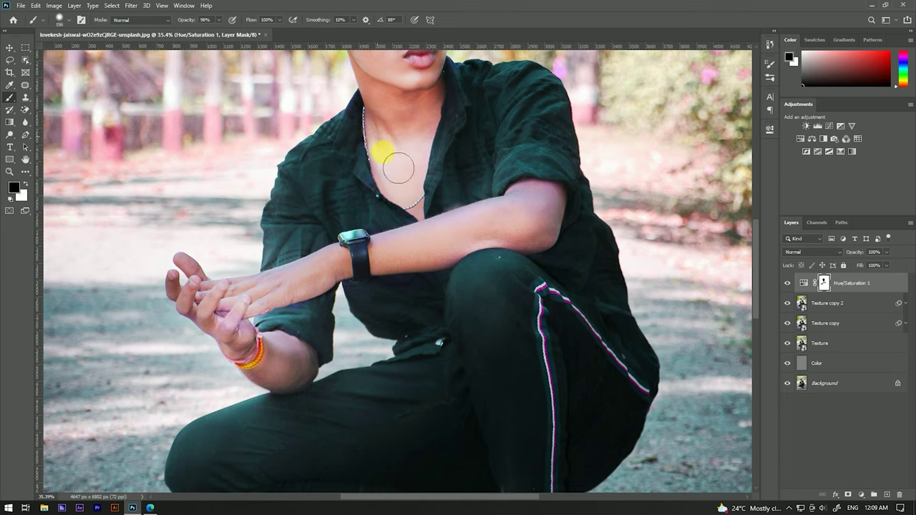
pyautogui.moveTo(449, 214)
pyautogui.mouseDown()
pyautogui.moveTo(261, 309)
pyautogui.moveTo(270, 352)
pyautogui.mouseUp()
# Step: Refine the mask around the hand and along the sleeve edge near the neck
pyautogui.scroll(3, 270, 318)
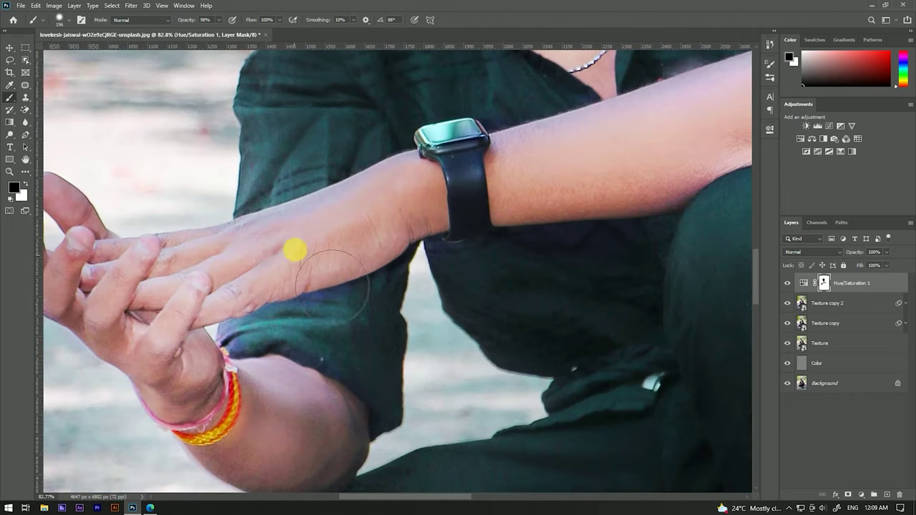
pyautogui.moveTo(250, 321)
pyautogui.mouseDown()
pyautogui.moveTo(344, 325)
pyautogui.moveTo(267, 341)
pyautogui.moveTo(368, 377)
pyautogui.mouseUp()
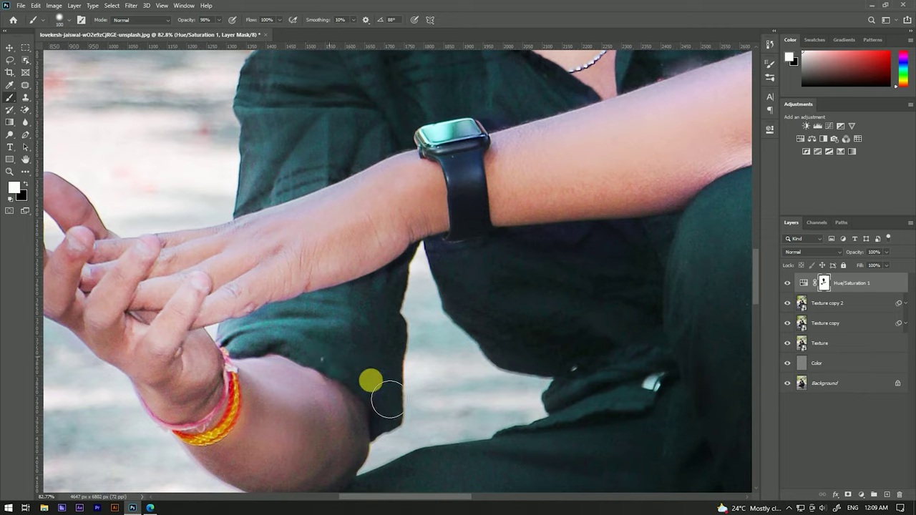
pyautogui.scroll(-2, 393, 296)
pyautogui.scroll(1, 393, 297)
pyautogui.moveTo(483, 276)
pyautogui.mouseDown()
pyautogui.moveTo(668, 266)
pyautogui.moveTo(419, 286)
pyautogui.moveTo(445, 139)
pyautogui.mouseUp()
pyautogui.moveTo(509, 123)
pyautogui.mouseDown()
pyautogui.moveTo(377, 225)
pyautogui.moveTo(299, 127)
pyautogui.mouseUp()
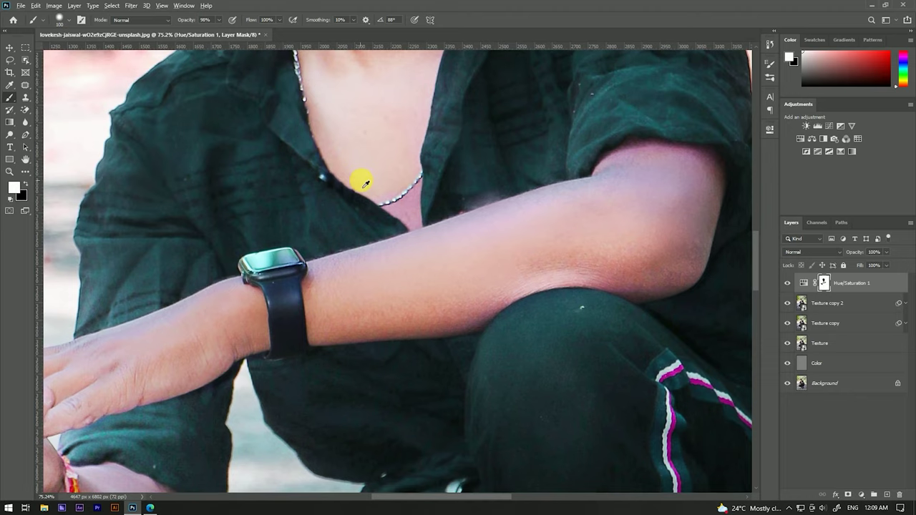
pyautogui.scroll(-5, 360, 179)
pyautogui.scroll(4, 393, 188)
# Step: Paint black over both ankles to even out their skin tone, then switch to the Move tool
pyautogui.press('x')
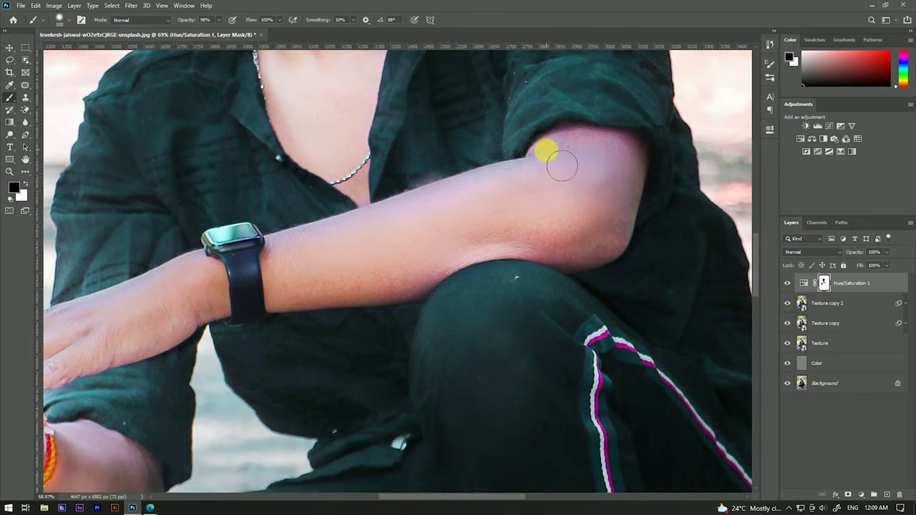
pyautogui.scroll(-5, 491, 284)
pyautogui.moveTo(490, 284)
pyautogui.mouseDown()
pyautogui.moveTo(396, 156)
pyautogui.moveTo(446, 278)
pyautogui.mouseUp()
pyautogui.moveTo(357, 170)
pyautogui.mouseDown()
pyautogui.moveTo(415, 174)
pyautogui.moveTo(353, 204)
pyautogui.mouseUp()
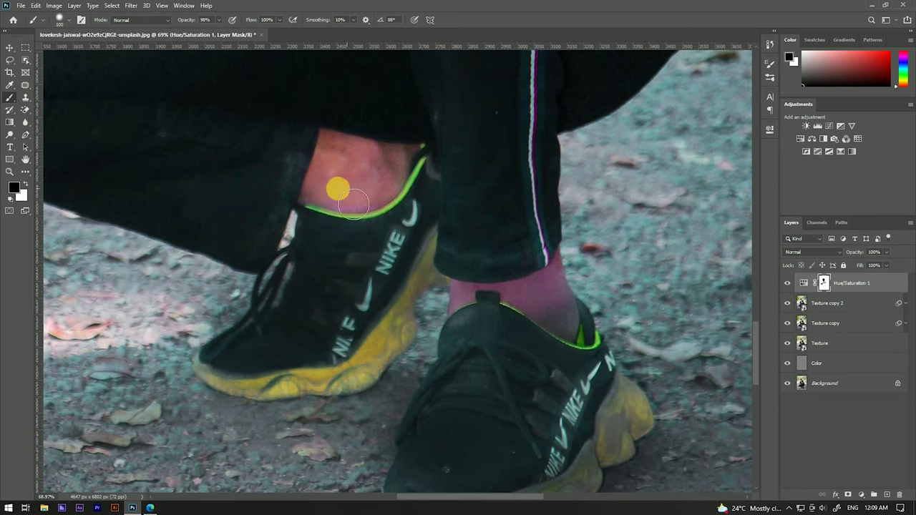
pyautogui.moveTo(498, 296)
pyautogui.mouseDown()
pyautogui.moveTo(507, 309)
pyautogui.moveTo(574, 288)
pyautogui.moveTo(586, 337)
pyautogui.moveTo(455, 312)
pyautogui.moveTo(459, 249)
pyautogui.mouseUp()
pyautogui.press('v')
pyautogui.scroll(-5, 430, 236)
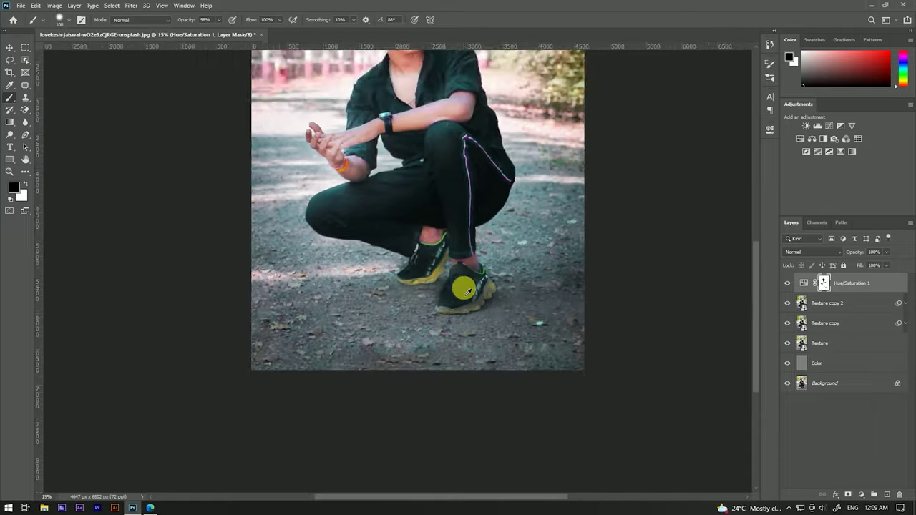
pyautogui.scroll(2, 419, 223)
pyautogui.scroll(-1, 418, 223)
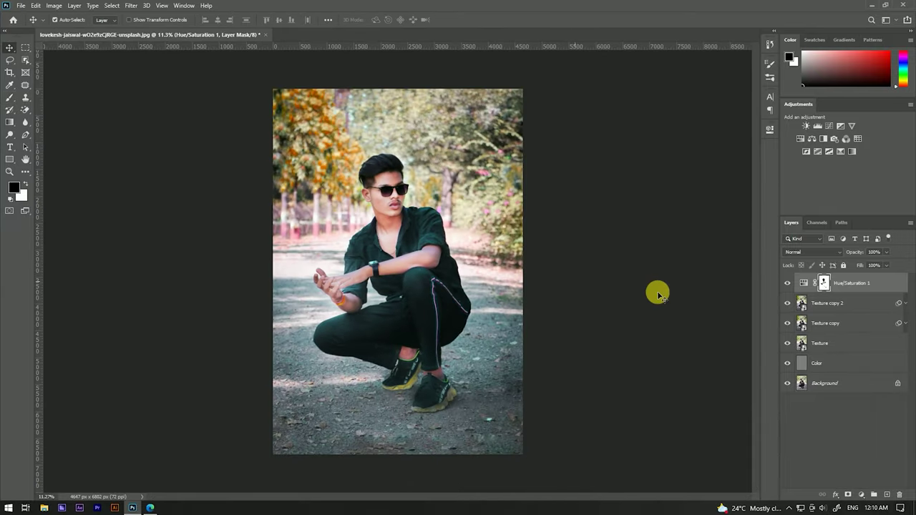
# Step: Merge Hue/Saturation 1, Texture copy 2 and Texture copy into one Hue/Saturation 1 layer
pyautogui.keyDown('shift'); pyautogui.click(862, 324); pyautogui.keyUp('shift')
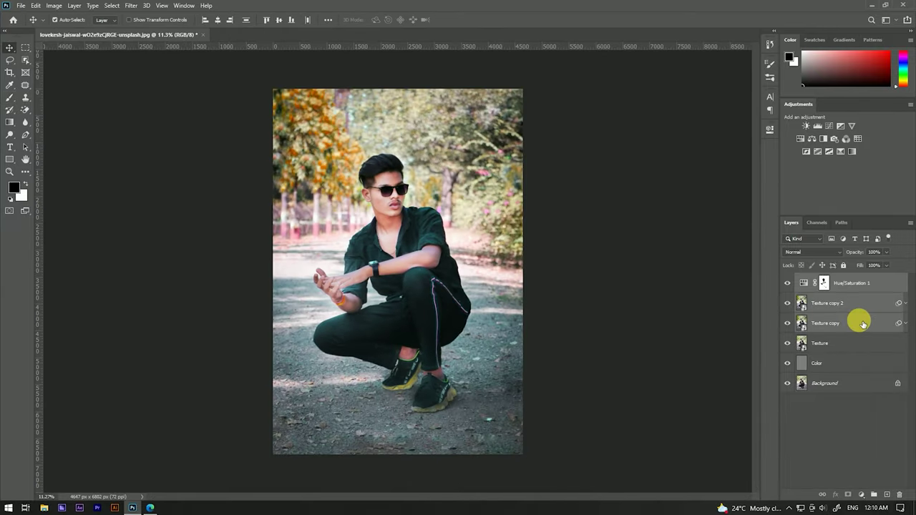
pyautogui.hotkey('ctrl', 'e')
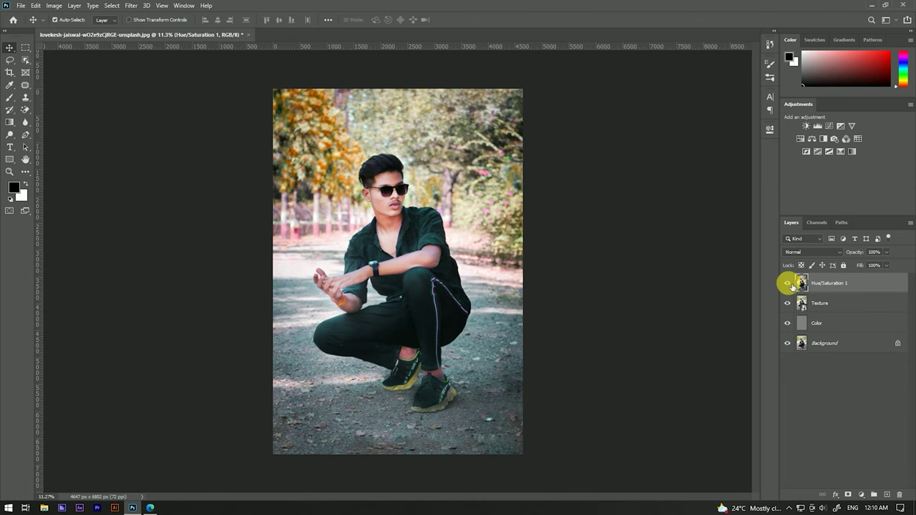
pyautogui.rightClick(852, 287)
pyautogui.press('Escape')
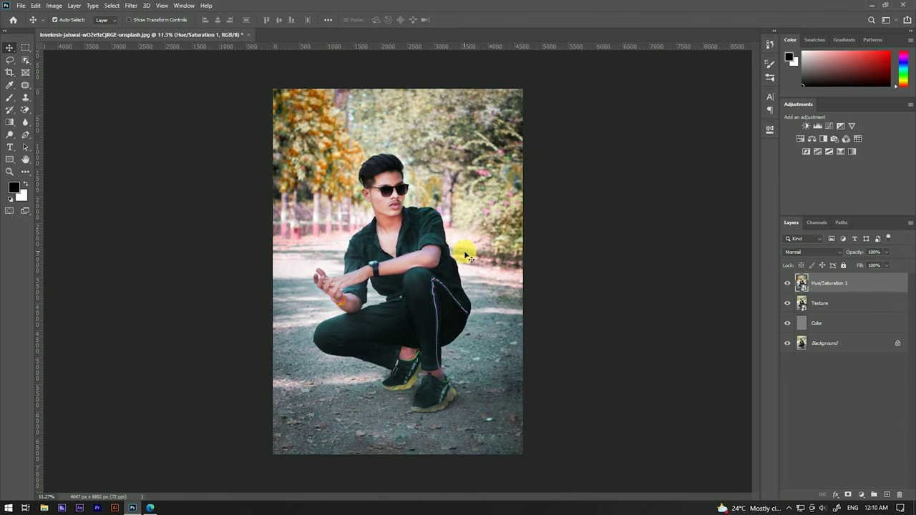
pyautogui.scroll(2, 375, 216)
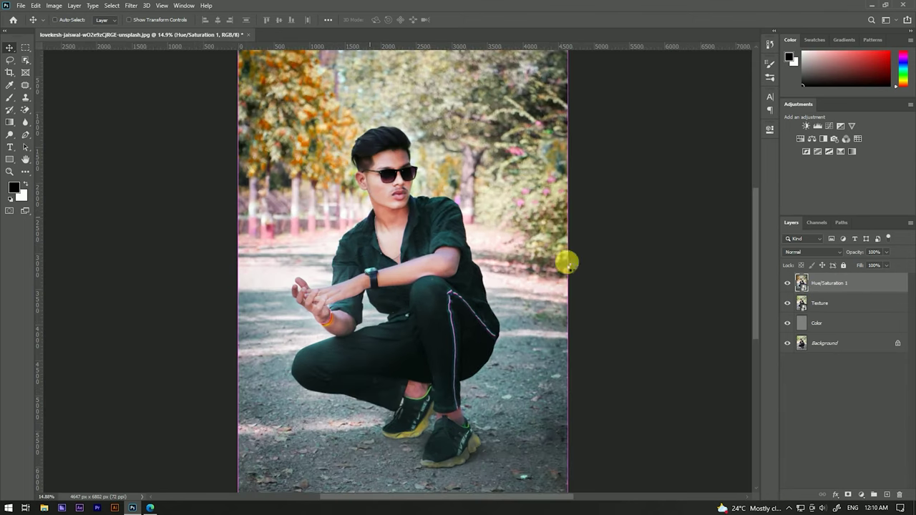
pyautogui.hotkey('ctrl', 'shift', 'a')
# Step: Apply a Camera Raw grade: temperature -5, contrast +19, -23 vignette and calibration tweaks
pyautogui.moveTo(669, 186); pyautogui.dragTo(673, 186)
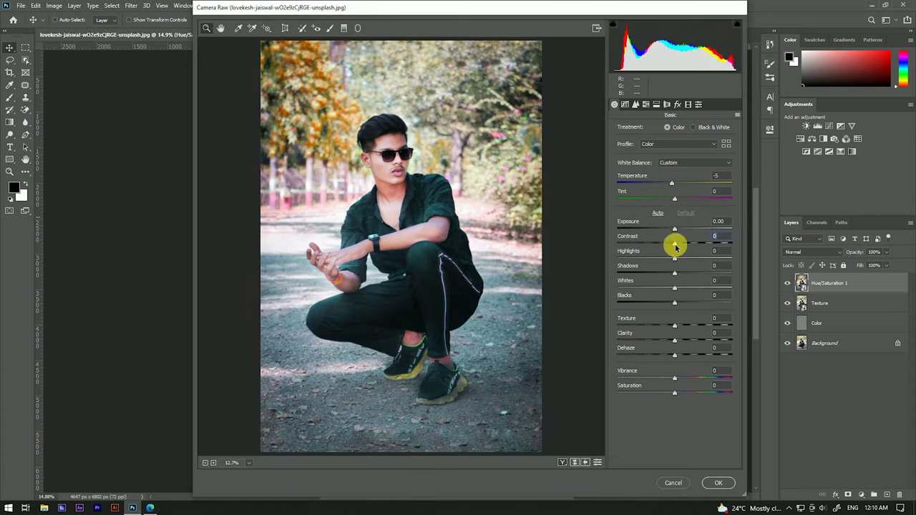
pyautogui.moveTo(675, 246); pyautogui.dragTo(686, 247)
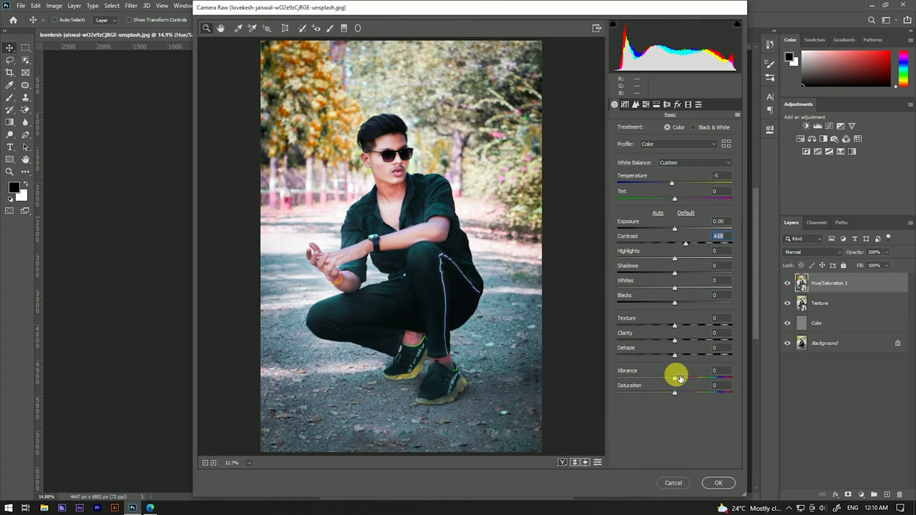
pyautogui.click(679, 105)
pyautogui.moveTo(673, 228); pyautogui.dragTo(659, 226)
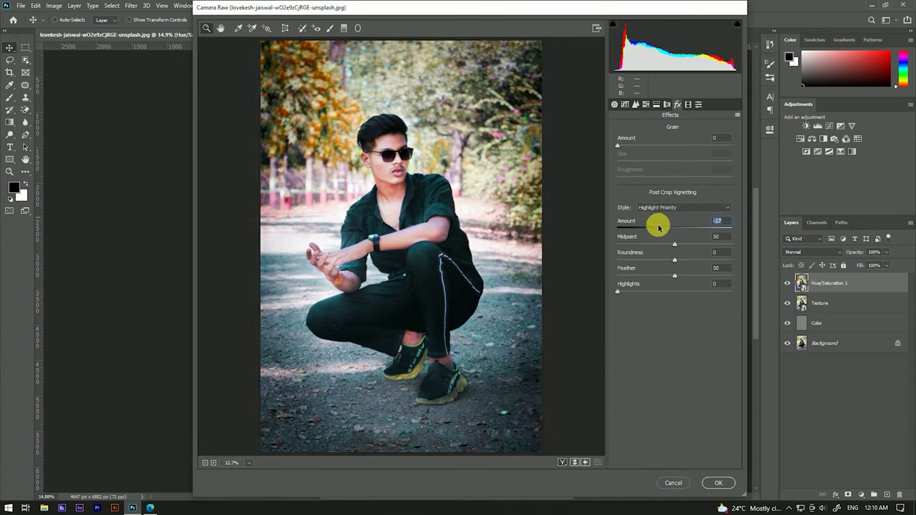
pyautogui.click(687, 105)
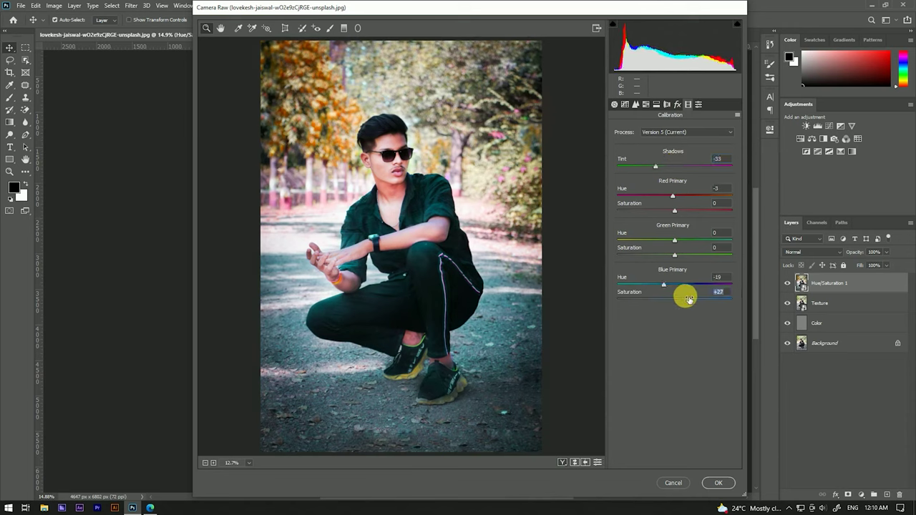
pyautogui.click(718, 482)
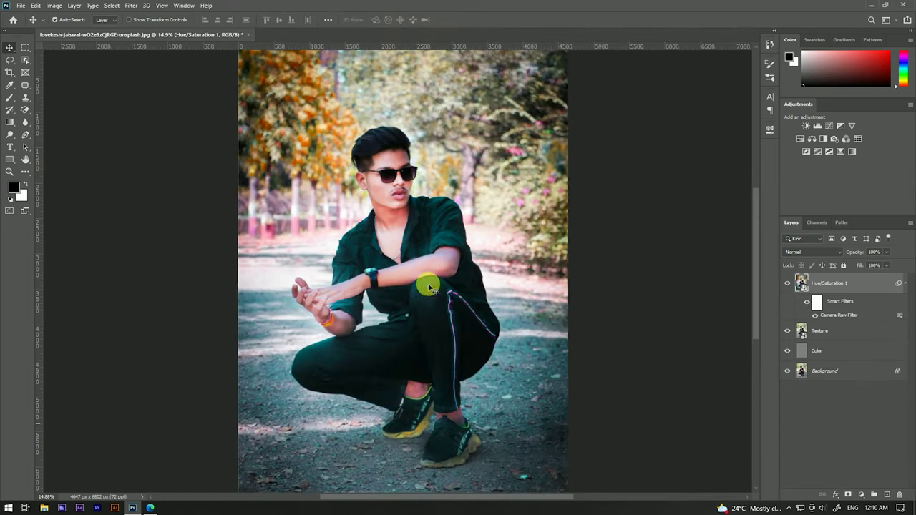
# Step: Collapse the Hue/Saturation 1 layer's smart filter list in the Layers panel
pyautogui.scroll(-3, 462, 241)
pyautogui.scroll(3, 415, 230)
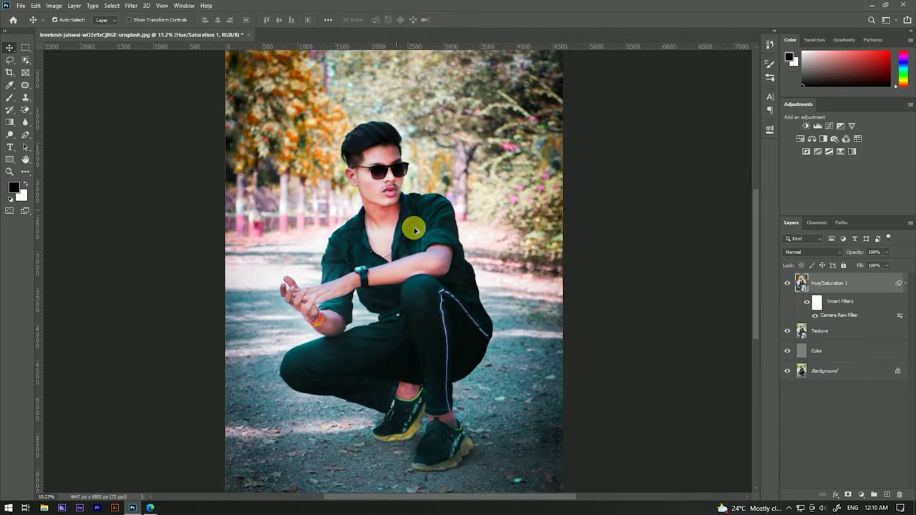
pyautogui.click(899, 284)
pyautogui.scroll(-2, 528, 239)
pyautogui.scroll(-1, 487, 215)
pyautogui.scroll(3, 430, 194)
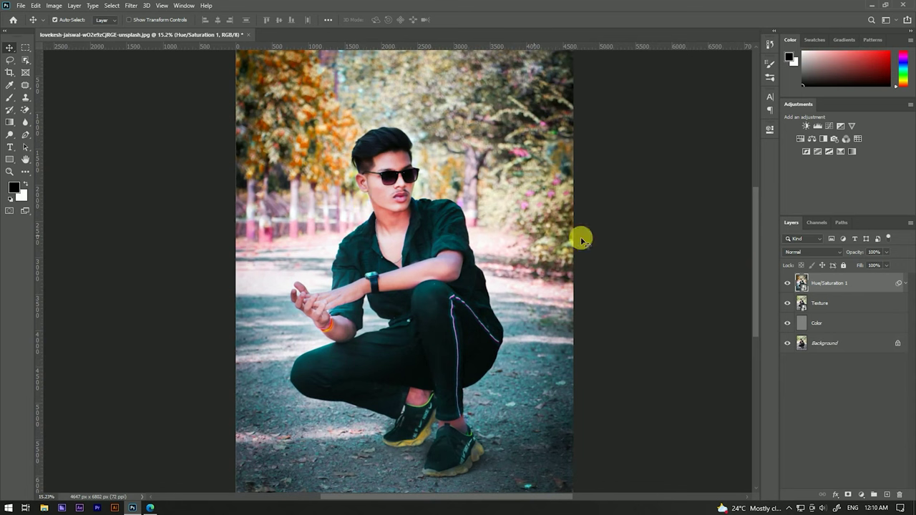
# Step: Lift the midtones with a Curves point sampled from the face, input 132 to output 137
pyautogui.hotkey('ctrl', 'm')
pyautogui.moveTo(479, 87)
pyautogui.mouseDown()
pyautogui.moveTo(495, 95)
pyautogui.moveTo(749, 106)
pyautogui.mouseUp()
pyautogui.click(380, 187)
pyautogui.moveTo(667, 202); pyautogui.dragTo(673, 205)
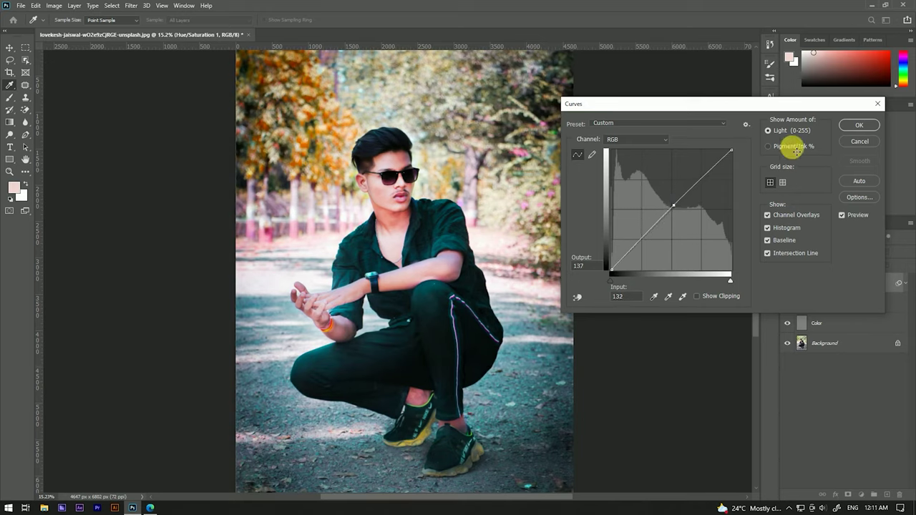
pyautogui.click(858, 125)
pyautogui.press('v')
pyautogui.scroll(-2, 477, 246)
pyautogui.scroll(-3, 429, 232)
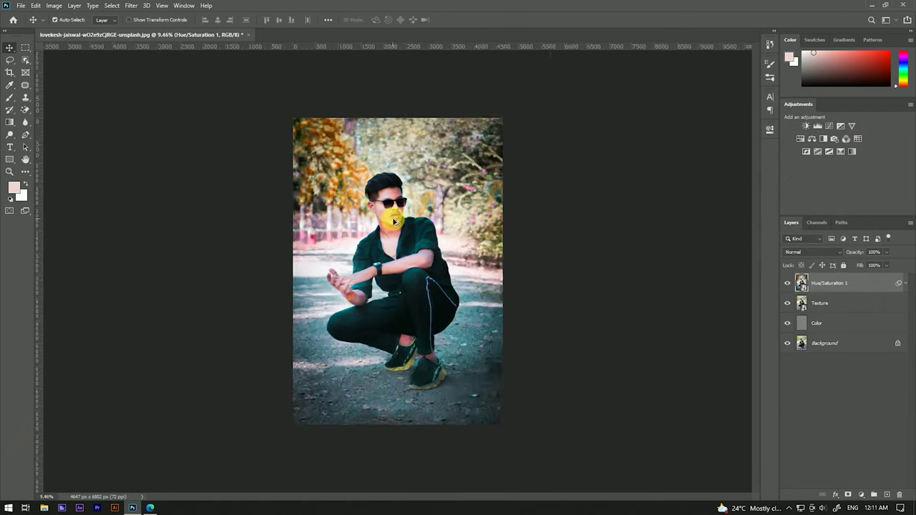
pyautogui.scroll(2, 393, 221)
pyautogui.scroll(-1, 475, 194)
pyautogui.scroll(1, 476, 198)
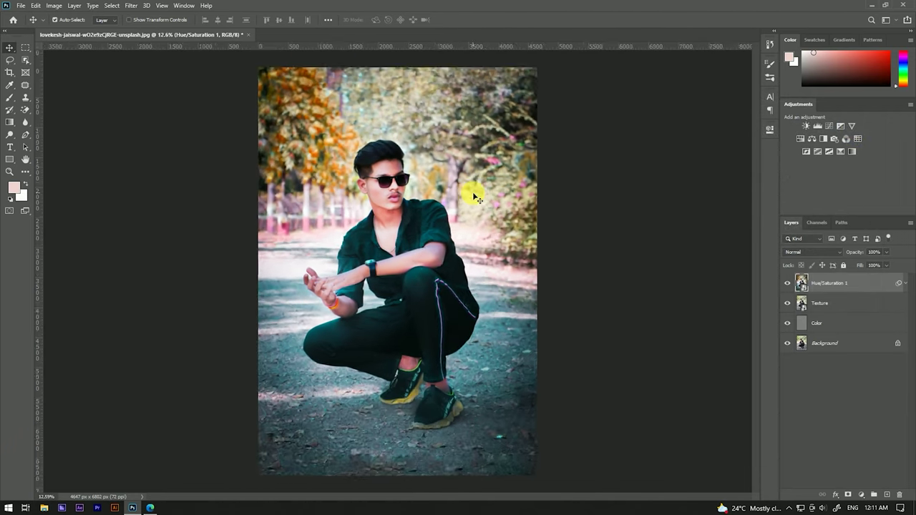
# Step: Group all edit layers into Group 1 and toggle it to compare before/after, ending hidden
pyautogui.keyDown('shift'); pyautogui.click(830, 318); pyautogui.keyUp('shift')
pyautogui.hotkey('ctrl', 'g')
pyautogui.click(788, 280)
pyautogui.click(787, 280)
pyautogui.click(788, 279)
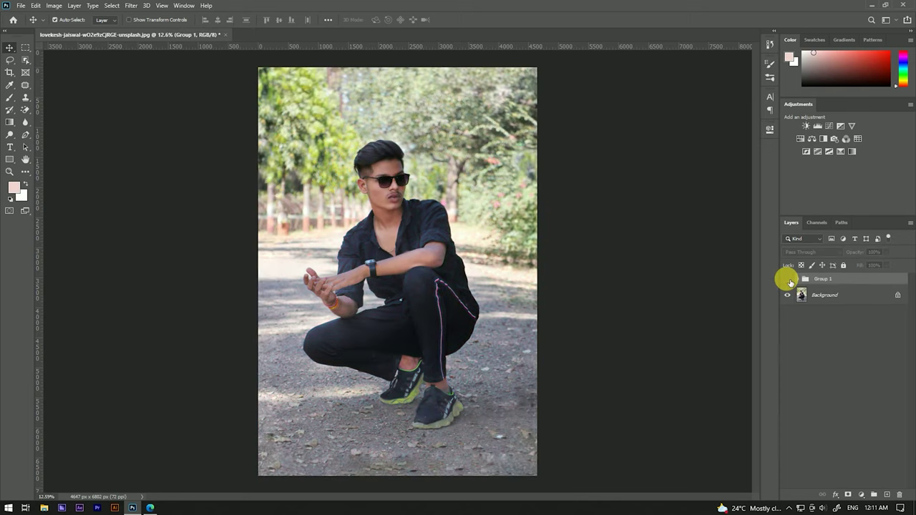
pyautogui.click(788, 280)
pyautogui.click(788, 279)
pyautogui.click(787, 280)
pyautogui.click(788, 280)
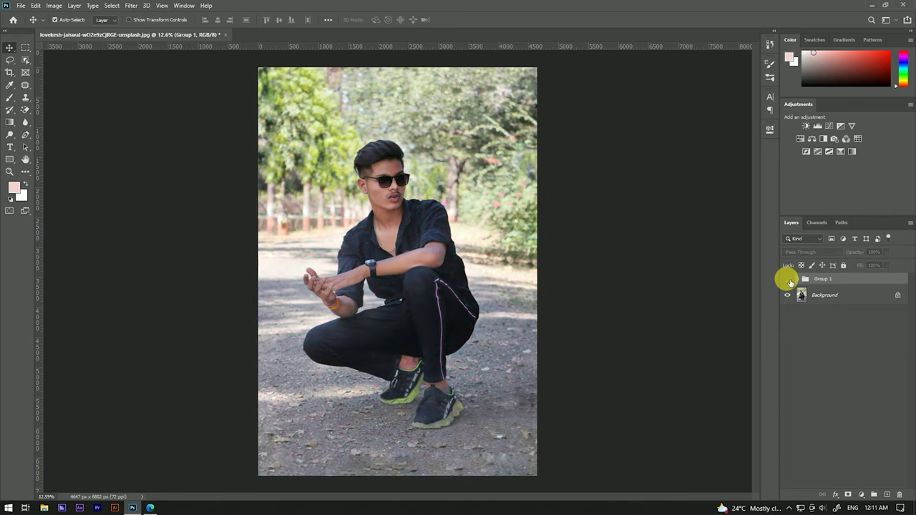